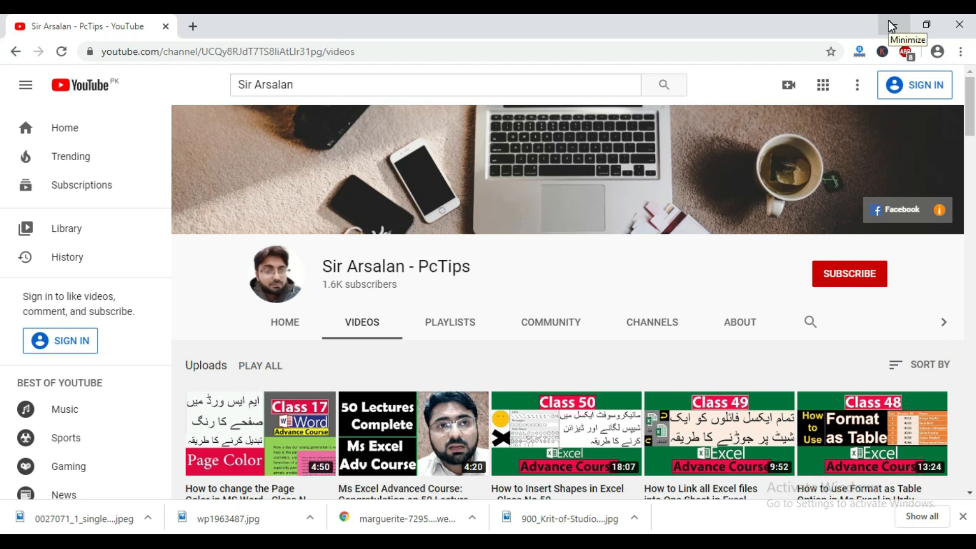
# Close the browser, switch to the blank Word document and set its page color to standard yellow.
pyautogui.click(957, 26)
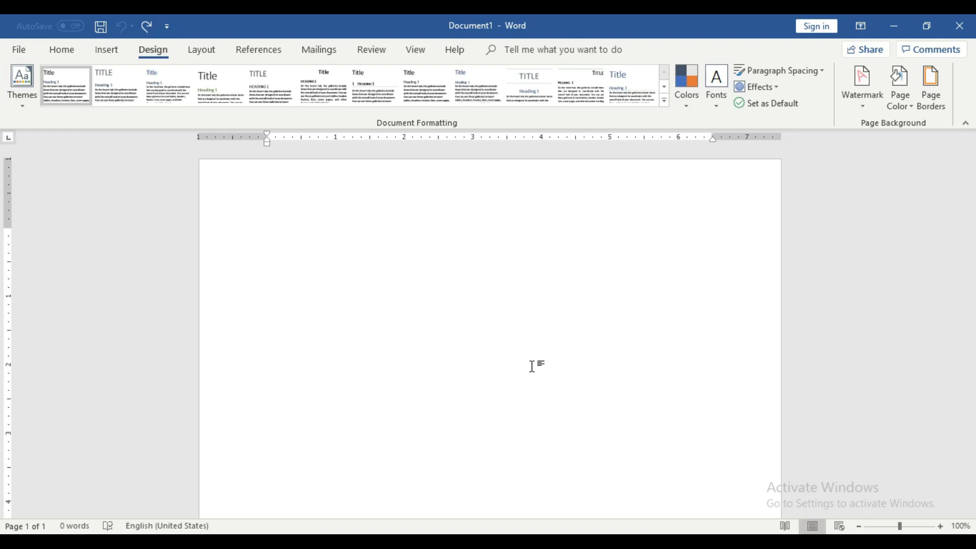
pyautogui.scroll(-3, 537, 379)
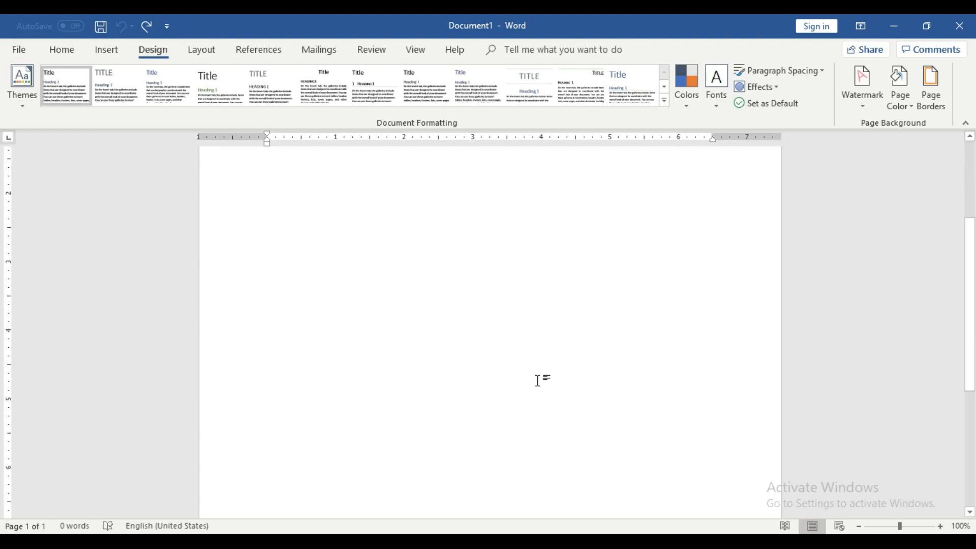
pyautogui.scroll(3, 537, 379)
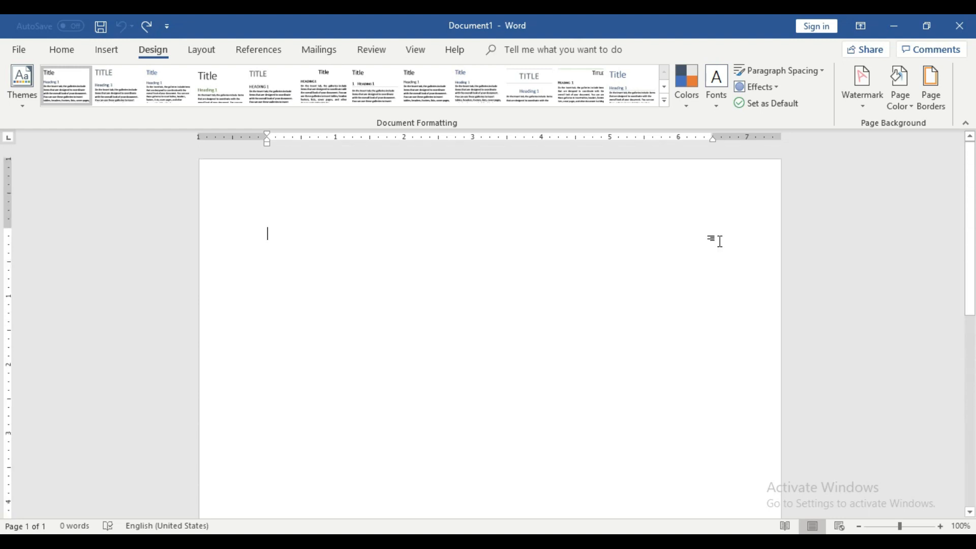
pyautogui.click(506, 272)
pyautogui.click(902, 97)
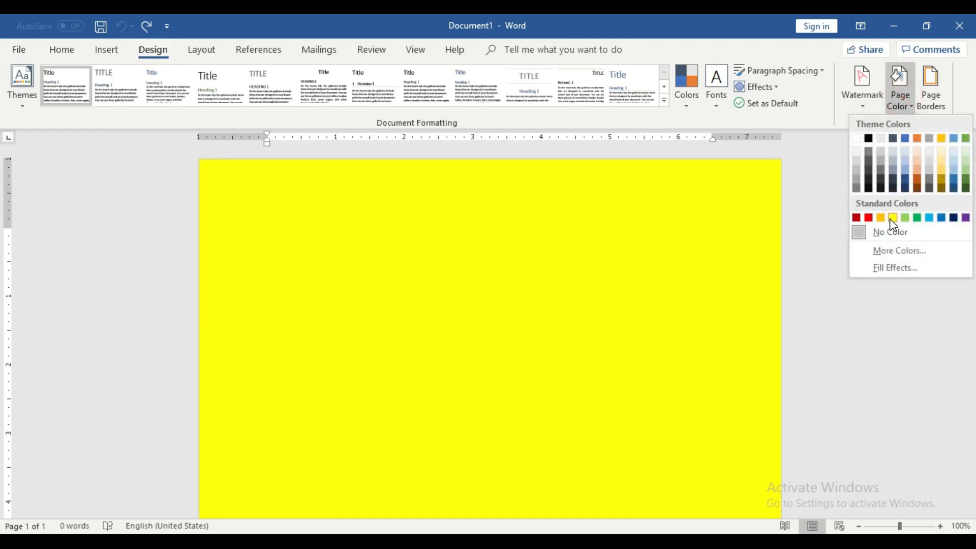
pyautogui.click(891, 218)
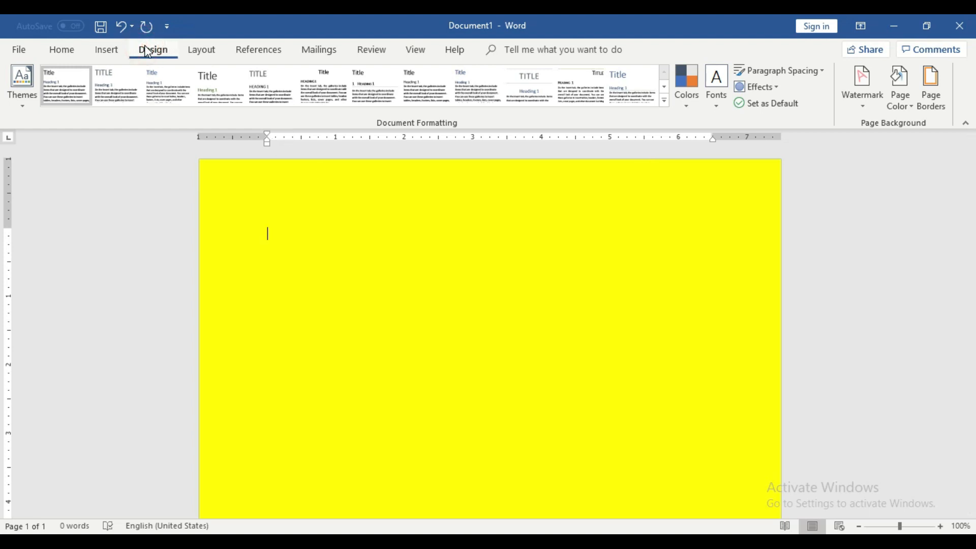
# Open the page color fill effects and choose a one-color gradient.
pyautogui.click(899, 108)
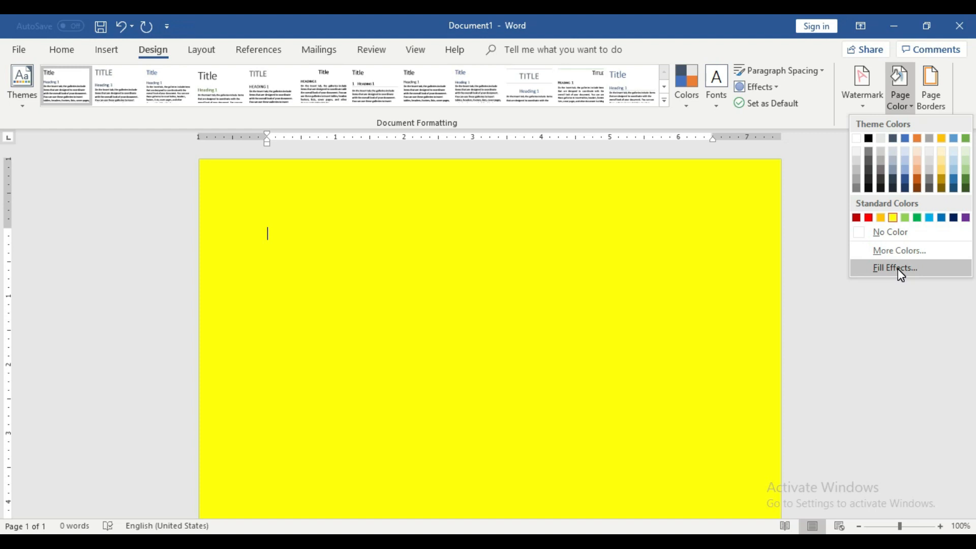
pyautogui.click(896, 268)
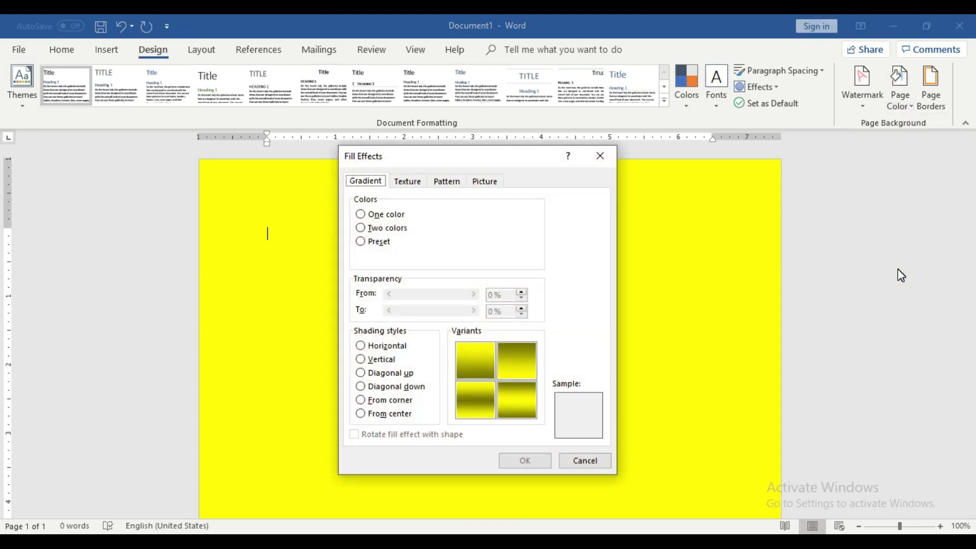
pyautogui.moveTo(483, 160); pyautogui.dragTo(579, 165)
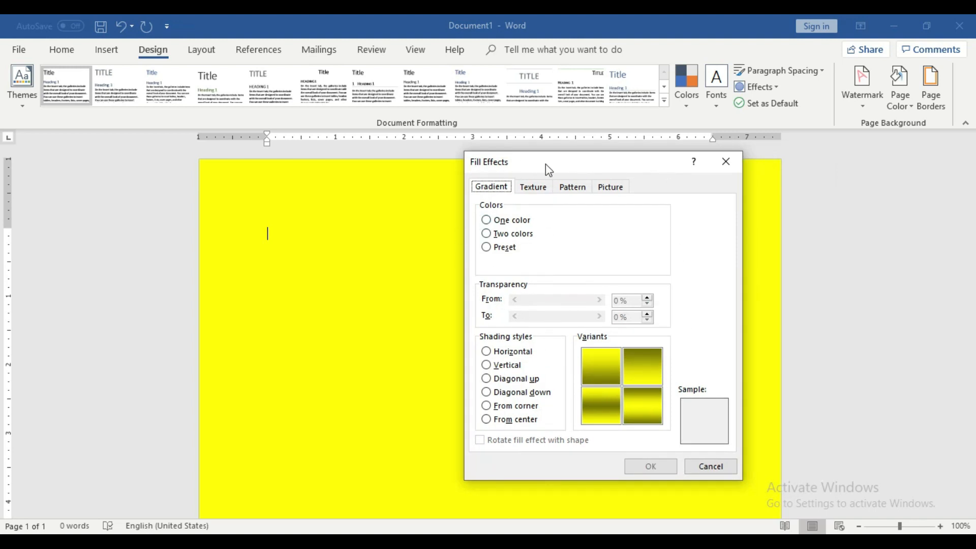
pyautogui.click(486, 220)
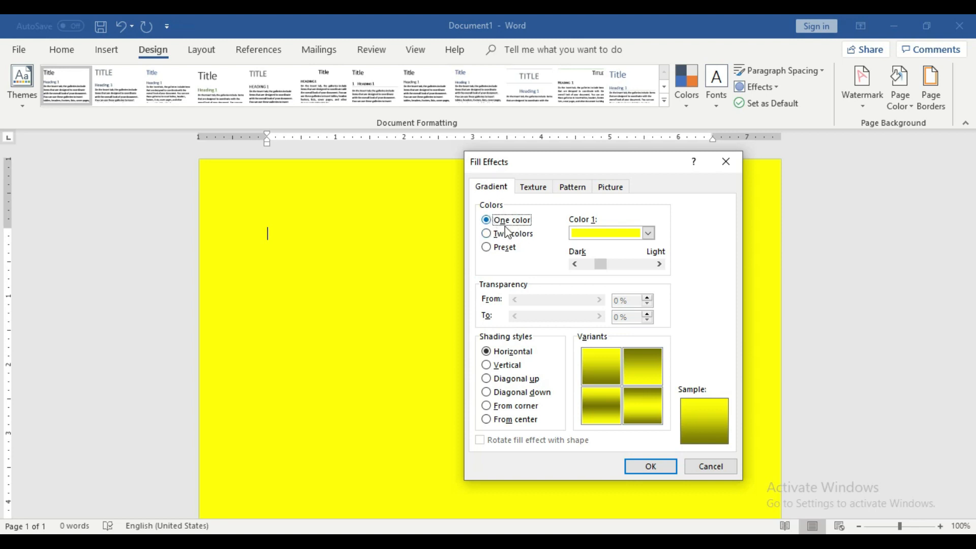
# Try theme orange, theme green and black as Color 1 of the one-color gradient.
pyautogui.click(646, 233)
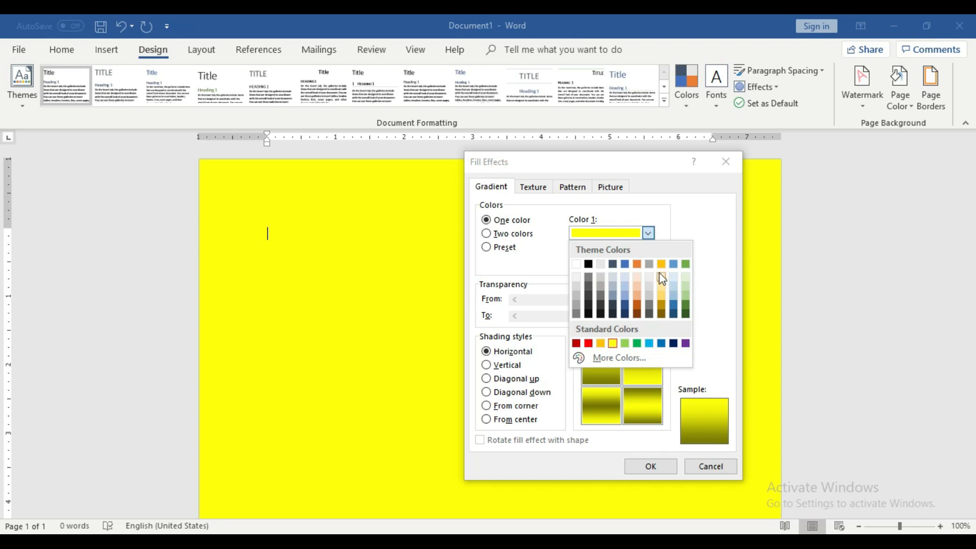
pyautogui.click(637, 265)
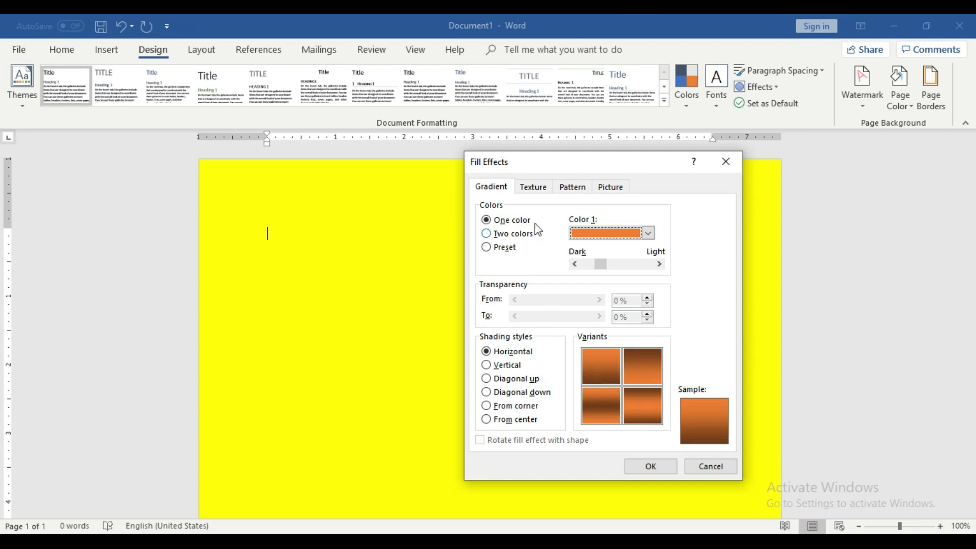
pyautogui.click(648, 233)
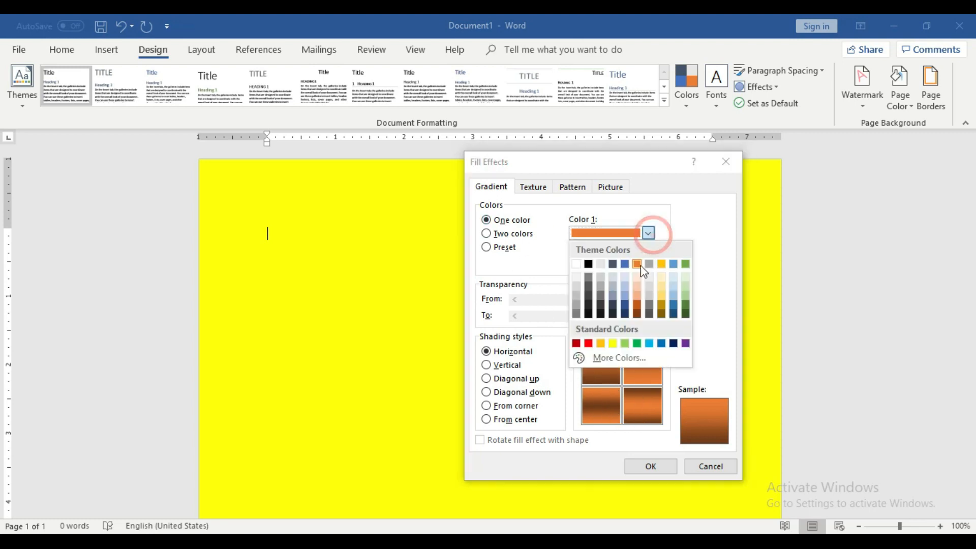
pyautogui.click(685, 264)
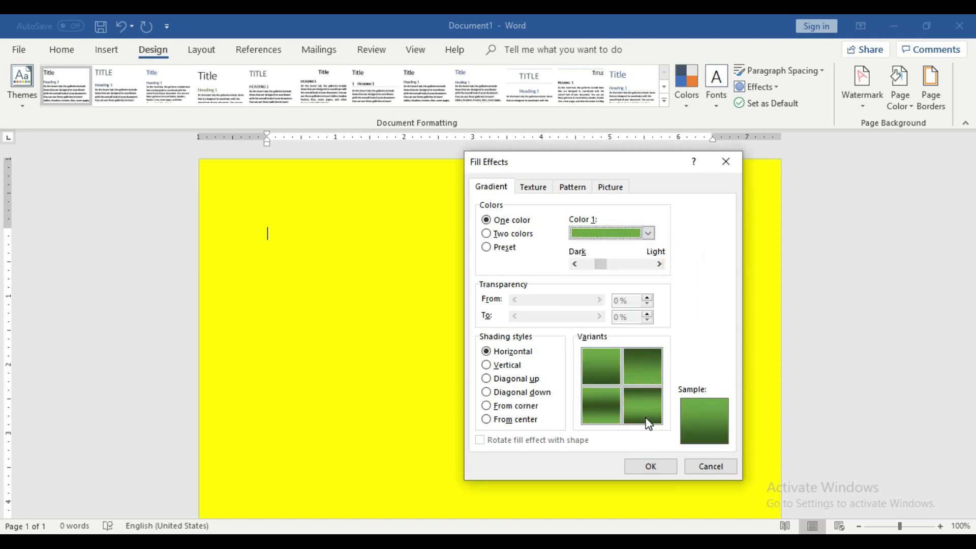
pyautogui.click(647, 234)
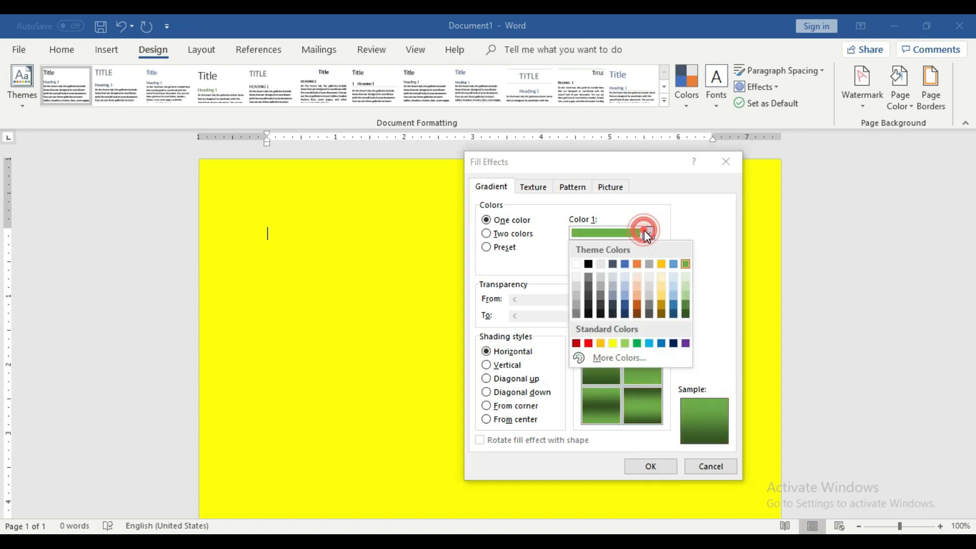
pyautogui.click(588, 263)
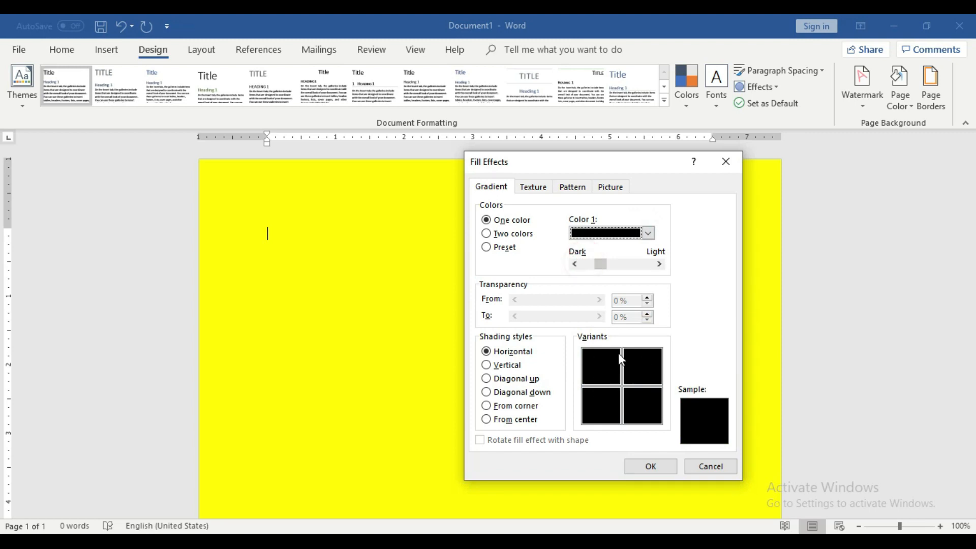
# Set Color 1 to theme orange and apply the horizontal one-color gradient to the page.
pyautogui.click(648, 234)
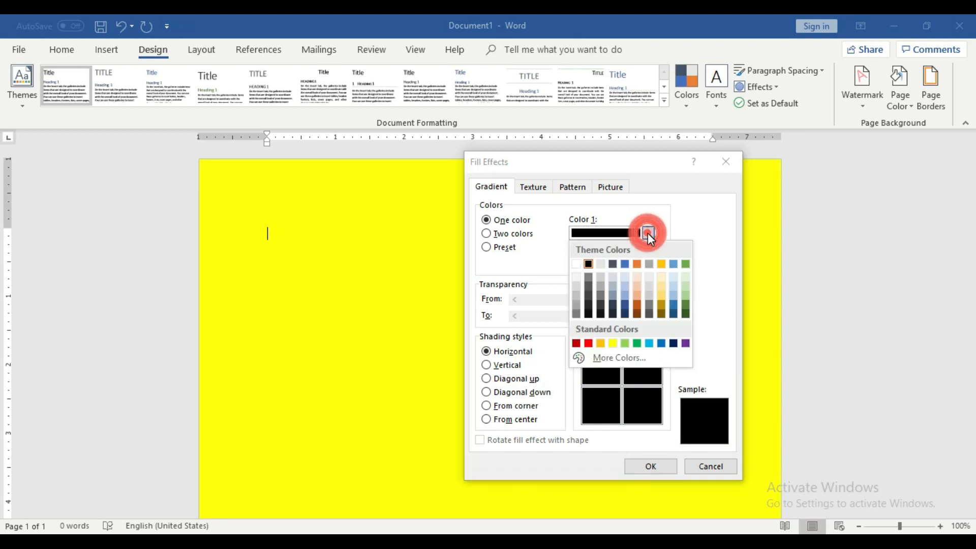
pyautogui.click(639, 265)
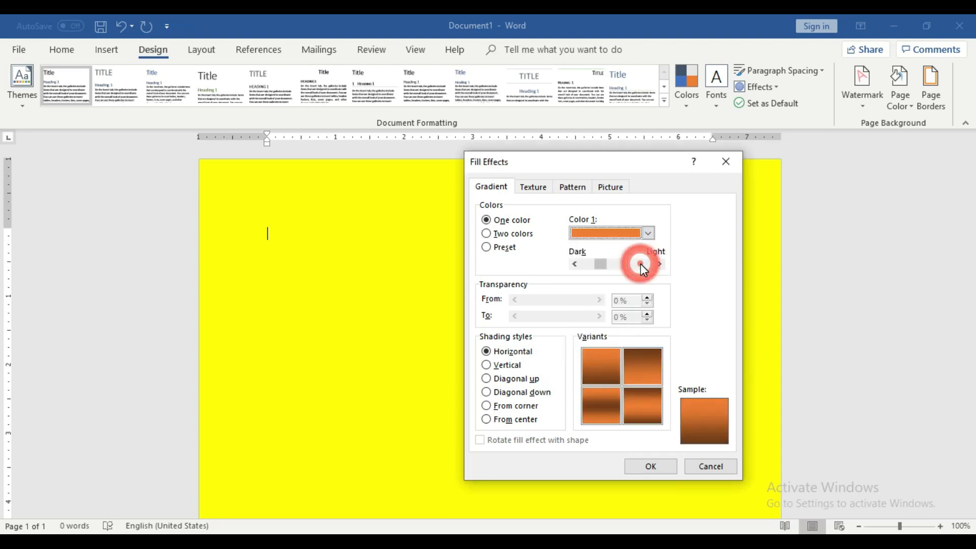
pyautogui.click(662, 467)
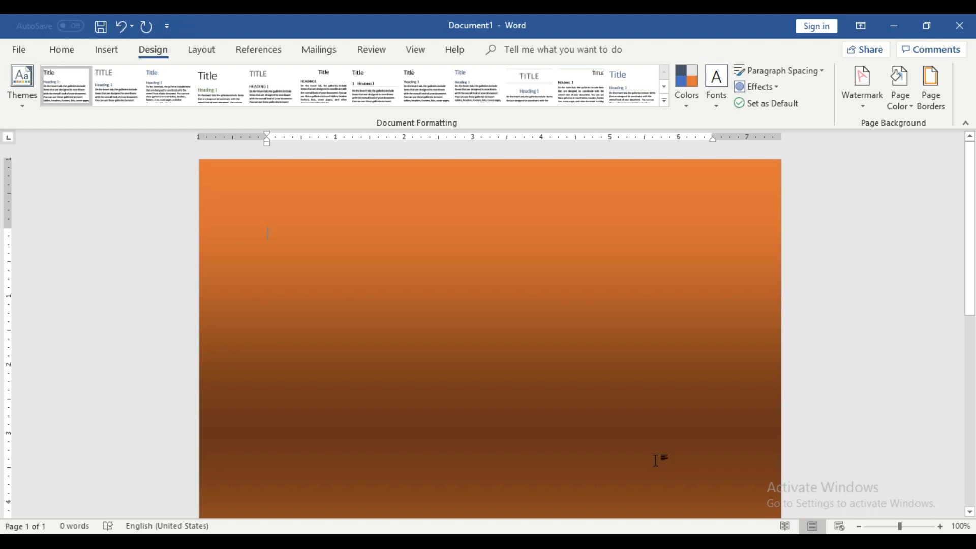
# Reopen the page's fill effects and set Color 1 of the one-color gradient to standard yellow.
pyautogui.moveTo(970, 229); pyautogui.dragTo(958, 188)
pyautogui.click(154, 53)
pyautogui.click(901, 104)
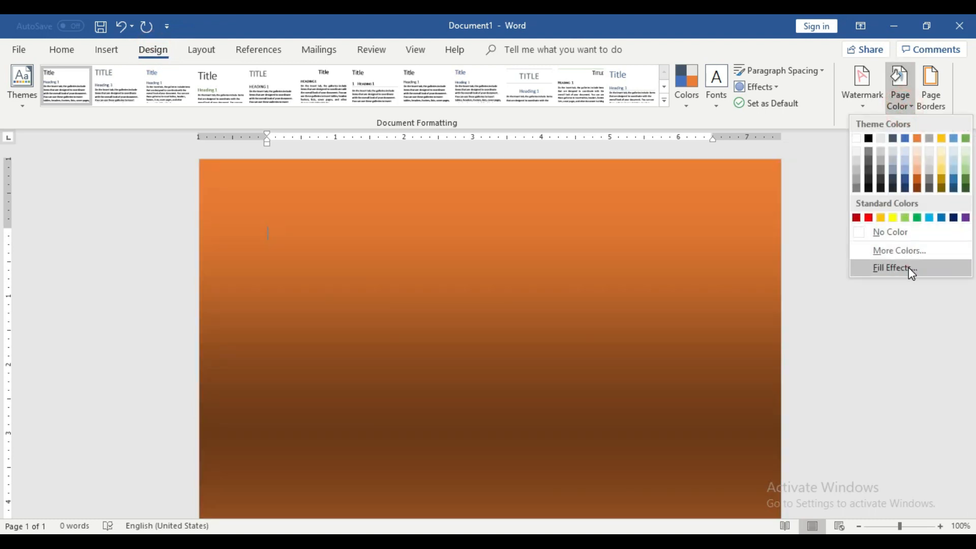
pyautogui.click(911, 270)
pyautogui.moveTo(526, 160); pyautogui.dragTo(641, 170)
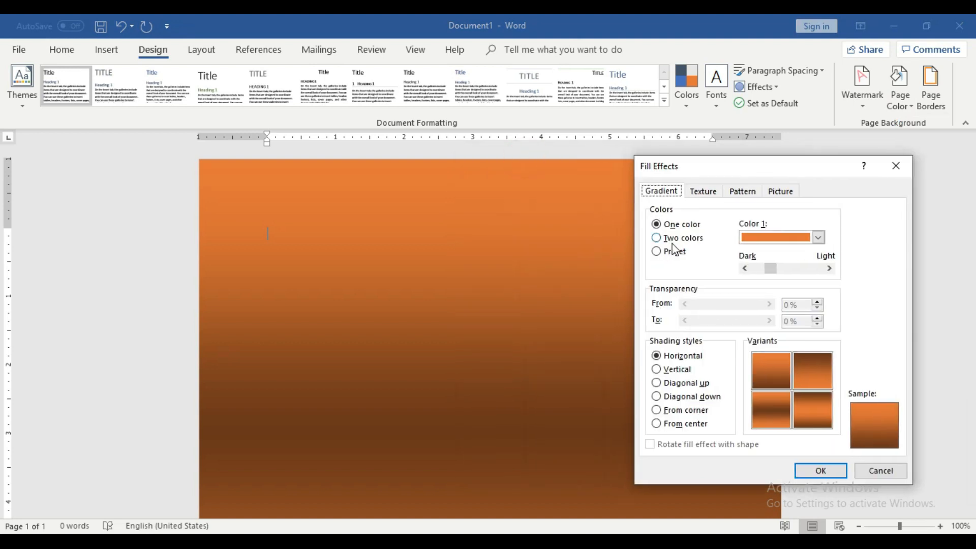
pyautogui.click(818, 237)
pyautogui.click(819, 237)
pyautogui.click(818, 237)
pyautogui.click(818, 237)
pyautogui.click(818, 237)
pyautogui.click(818, 237)
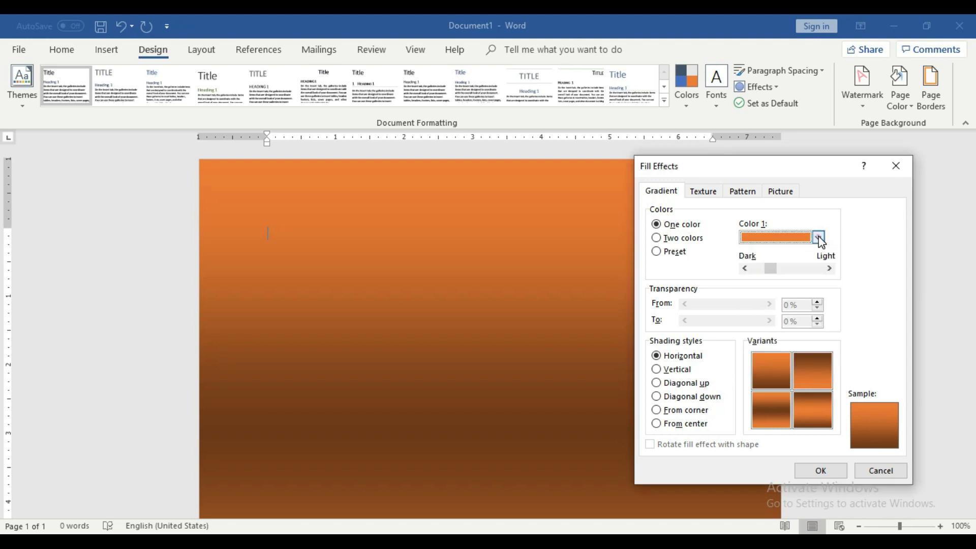
pyautogui.click(818, 237)
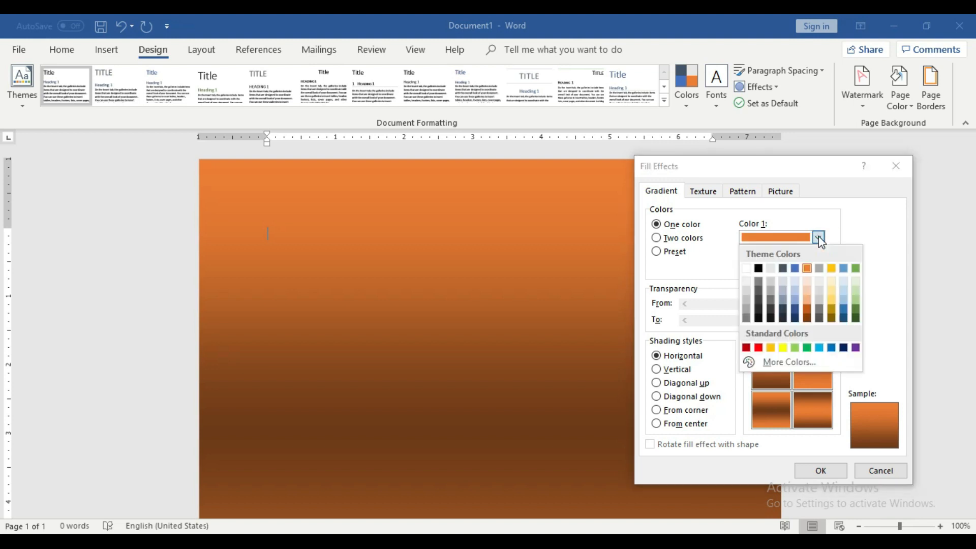
pyautogui.click(783, 347)
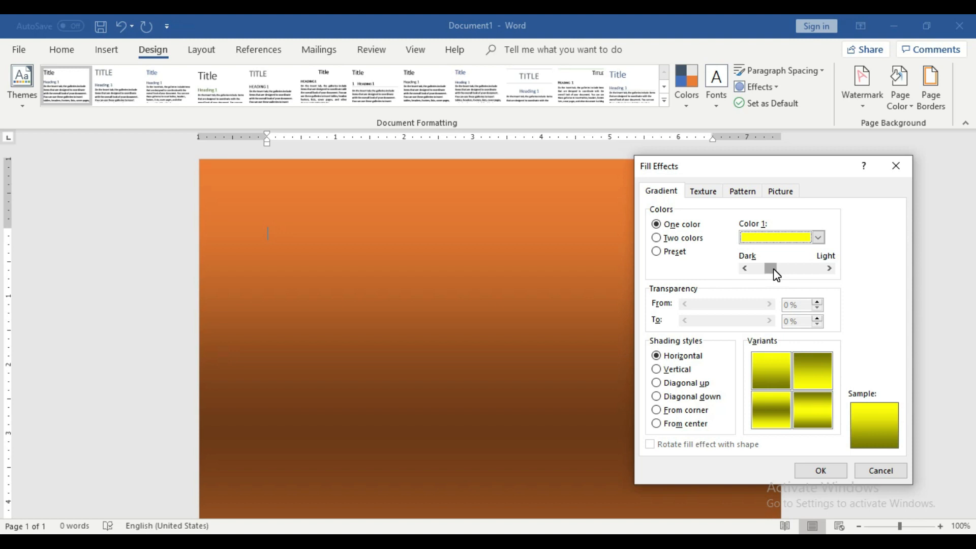
# Shift the yellow gradient's shade close to Dark and apply it to the page.
pyautogui.moveTo(771, 268)
pyautogui.mouseDown()
pyautogui.moveTo(808, 274)
pyautogui.moveTo(756, 268)
pyautogui.mouseUp()
pyautogui.click(756, 268)
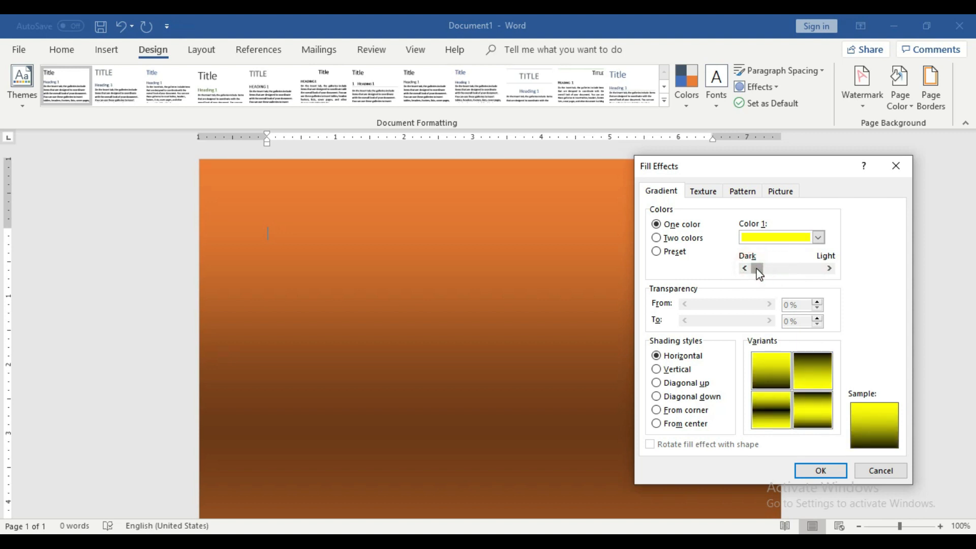
pyautogui.click(755, 270)
pyautogui.moveTo(758, 269)
pyautogui.mouseDown()
pyautogui.moveTo(819, 275)
pyautogui.moveTo(758, 268)
pyautogui.mouseUp()
pyautogui.click(822, 470)
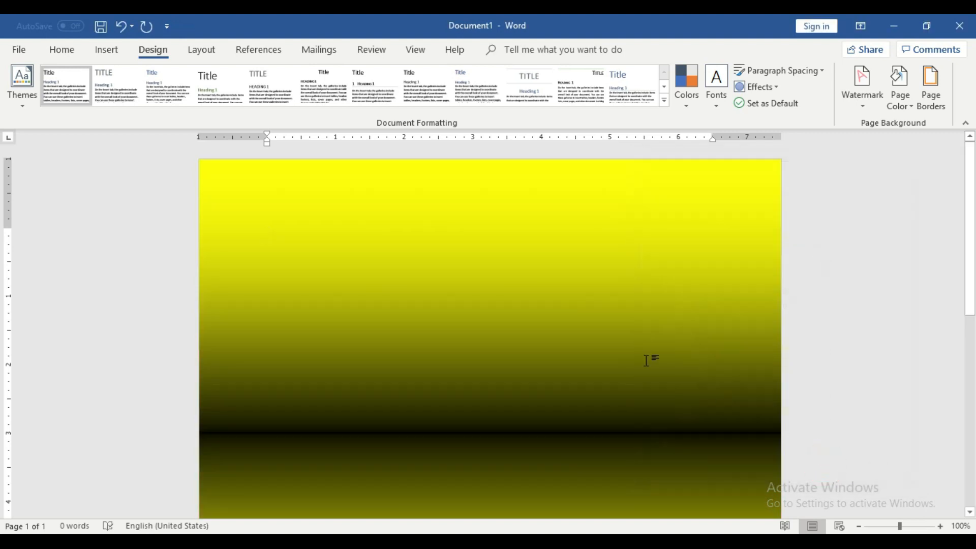
# Reopen the page's fill effects and try the Vertical, Diagonal up, Diagonal down, From corner and From center shading styles.
pyautogui.scroll(-8, 645, 360)
pyautogui.scroll(8, 646, 360)
pyautogui.click(903, 105)
pyautogui.click(910, 279)
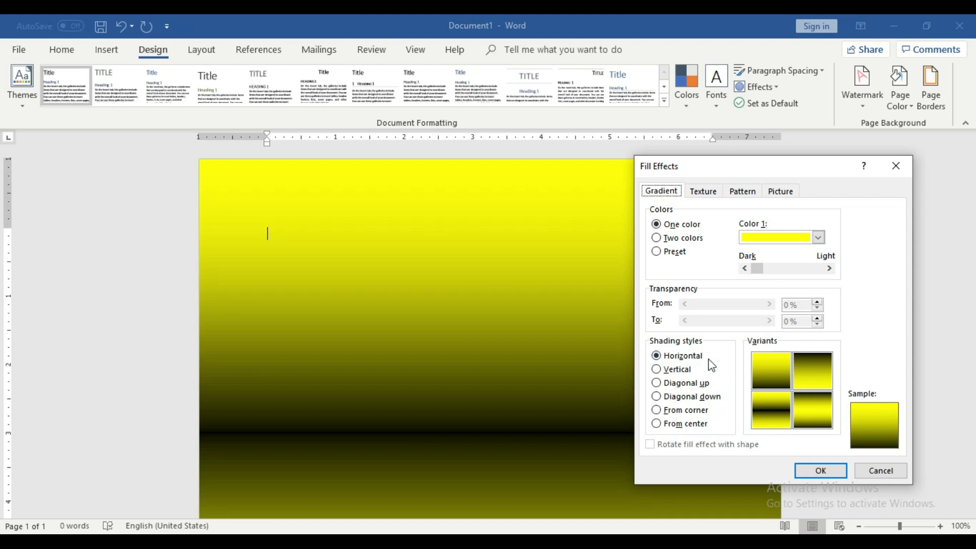
pyautogui.click(674, 370)
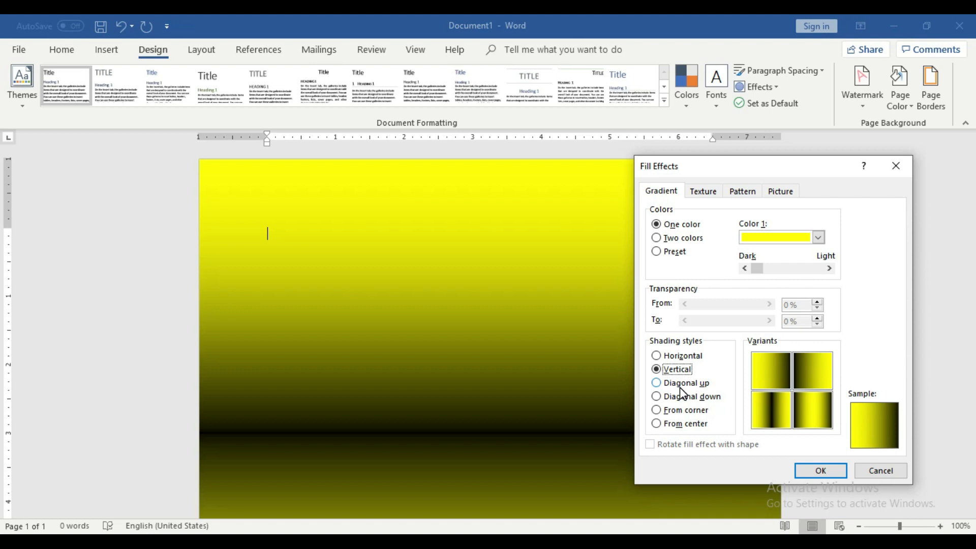
pyautogui.click(680, 385)
pyautogui.click(684, 398)
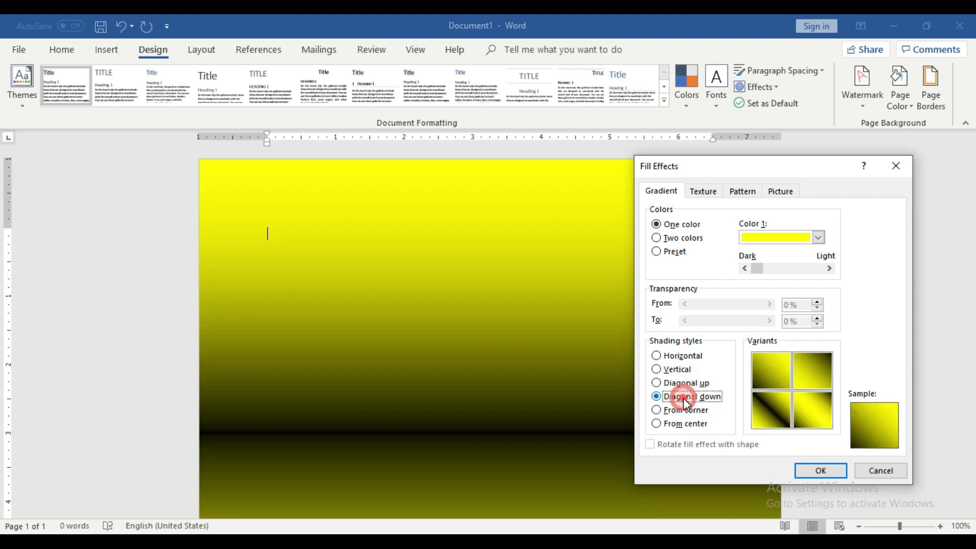
pyautogui.click(688, 411)
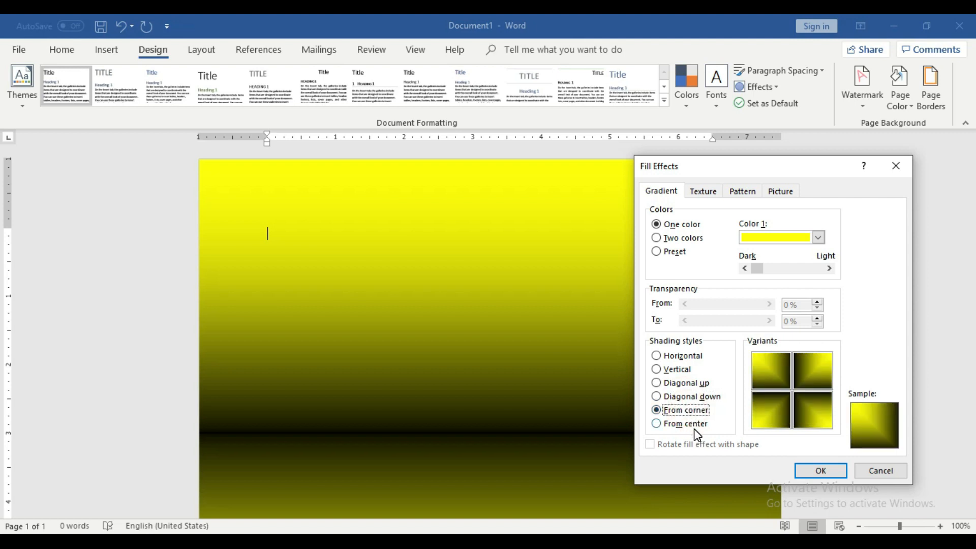
pyautogui.click(694, 428)
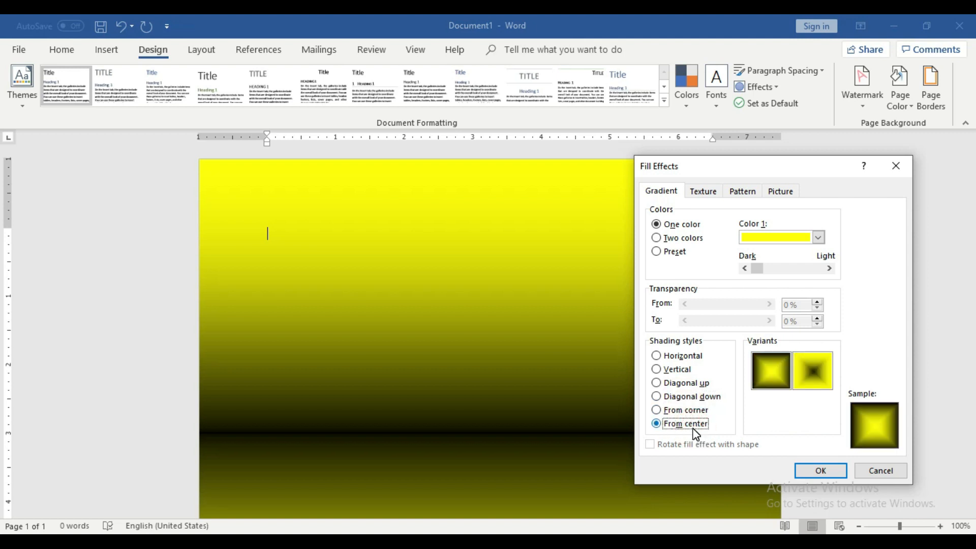
# Set Color 1 of the one-color gradient to standard red with From corner shading and apply it to the page.
pyautogui.click(818, 237)
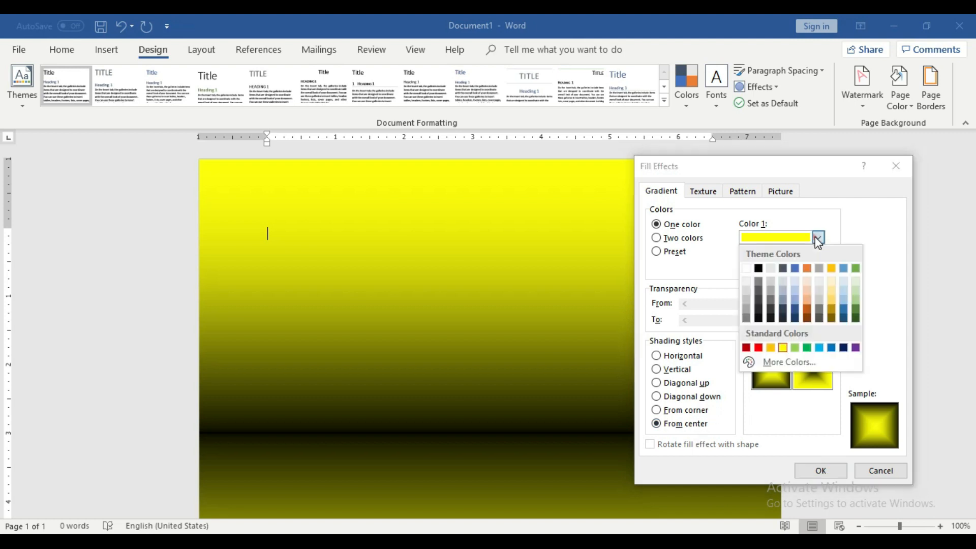
pyautogui.click(746, 300)
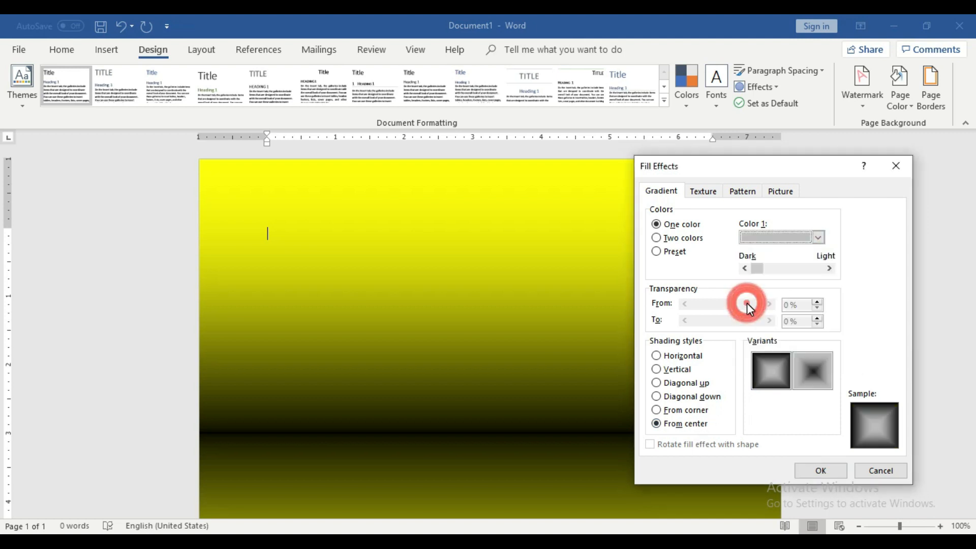
pyautogui.click(818, 238)
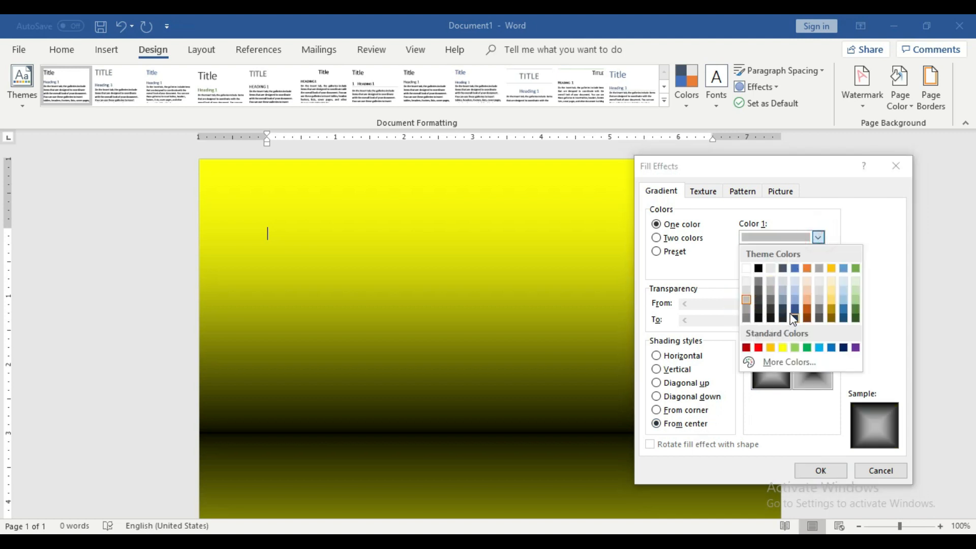
pyautogui.click(758, 347)
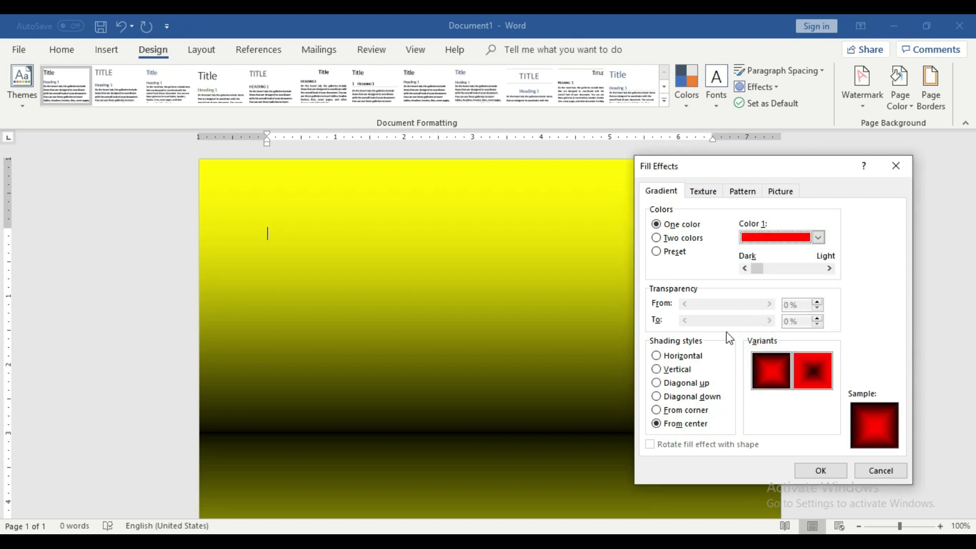
pyautogui.click(656, 411)
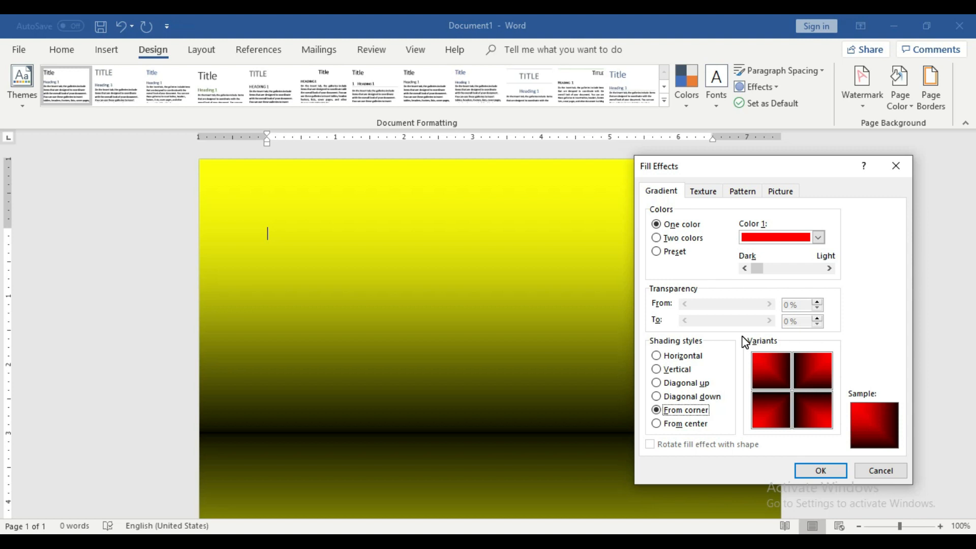
pyautogui.click(818, 469)
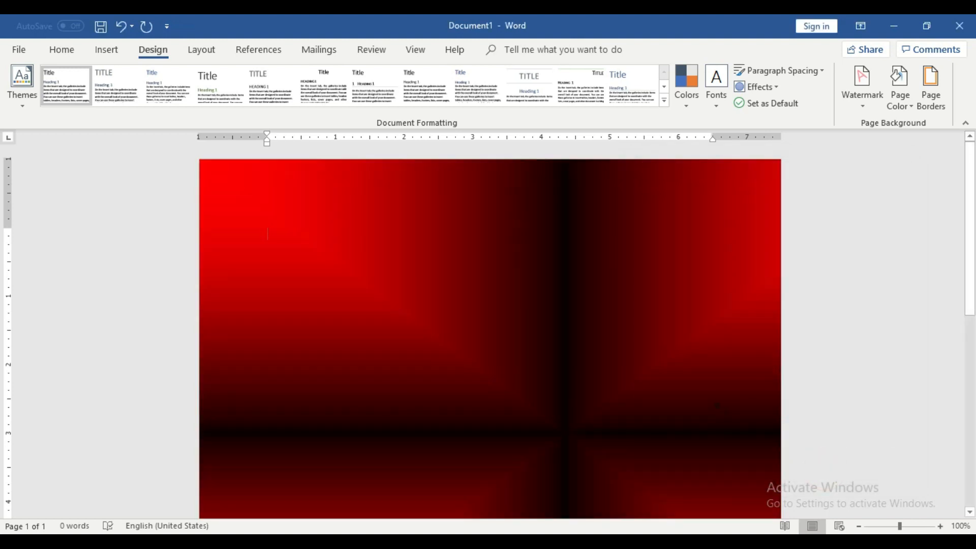
# Enter the sample text "asdadasdasdasdad" on the page and set its font color to white.
pyautogui.moveTo(969, 216); pyautogui.dragTo(941, 175)
pyautogui.write('asdadasdasdasdad')
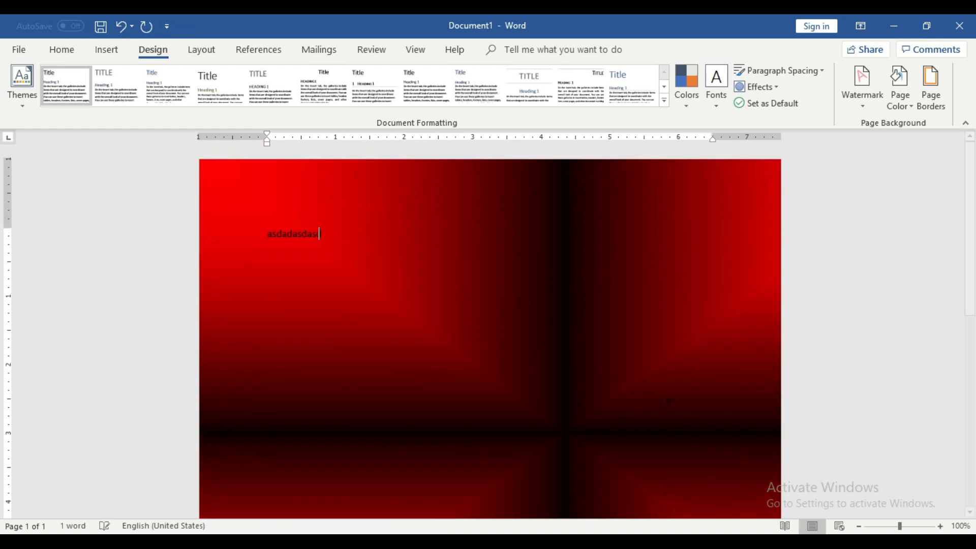
pyautogui.moveTo(364, 237); pyautogui.dragTo(266, 234)
pyautogui.click(70, 53)
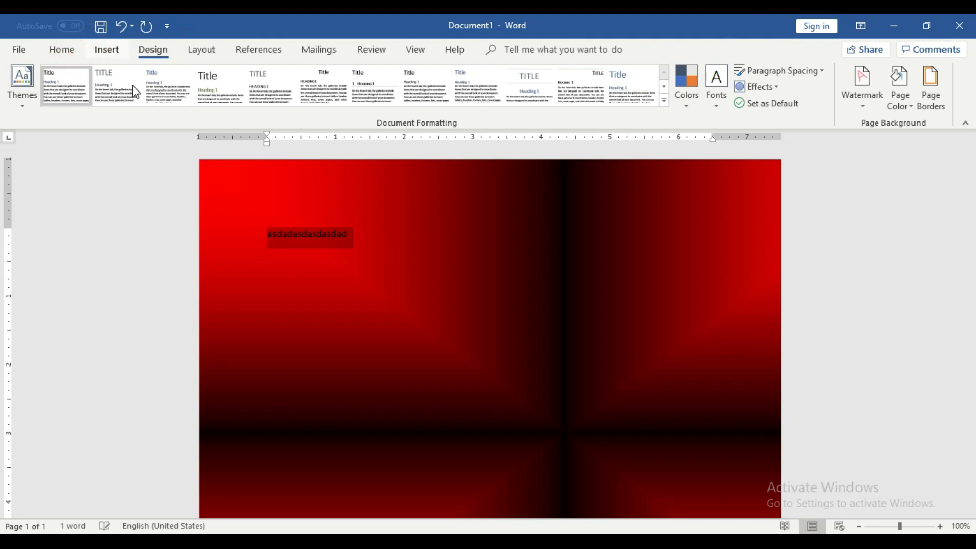
pyautogui.click(62, 50)
pyautogui.click(301, 99)
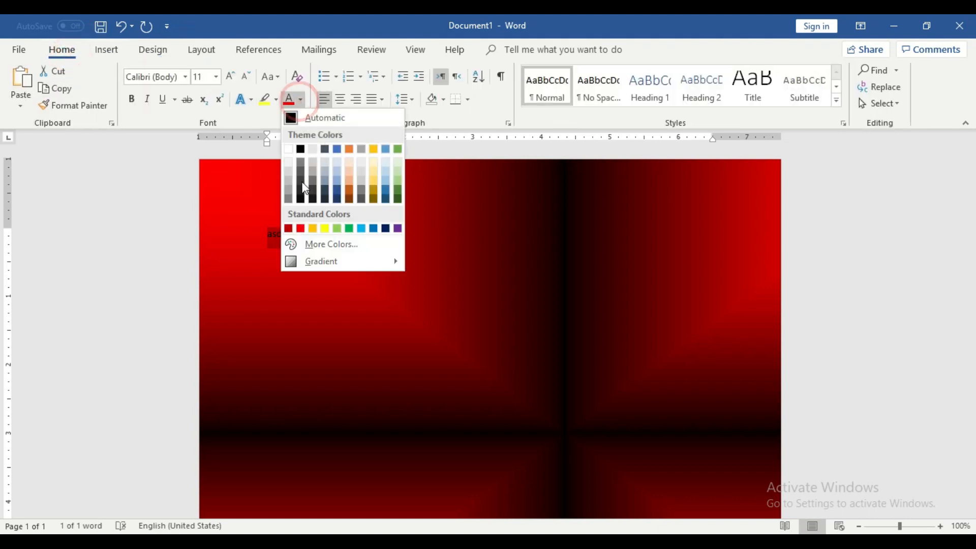
pyautogui.click(289, 149)
pyautogui.click(316, 273)
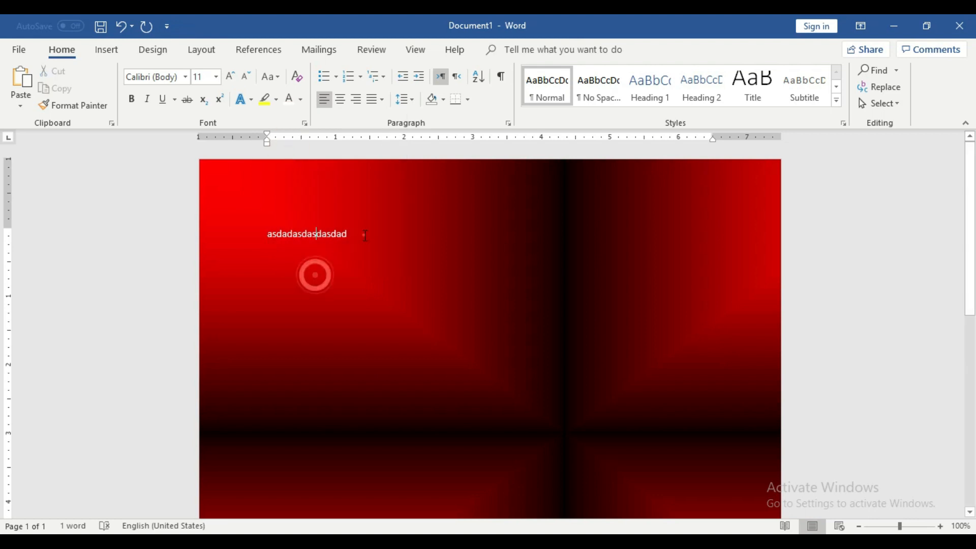
# Enlarge the sample text to 36 pt and make it bold.
pyautogui.click(231, 77)
pyautogui.click(230, 77)
pyautogui.click(231, 77)
pyautogui.click(230, 77)
pyautogui.click(230, 76)
pyautogui.click(230, 76)
pyautogui.click(230, 76)
pyautogui.click(231, 77)
pyautogui.click(525, 327)
pyautogui.moveTo(542, 253); pyautogui.dragTo(239, 255)
pyautogui.click(131, 99)
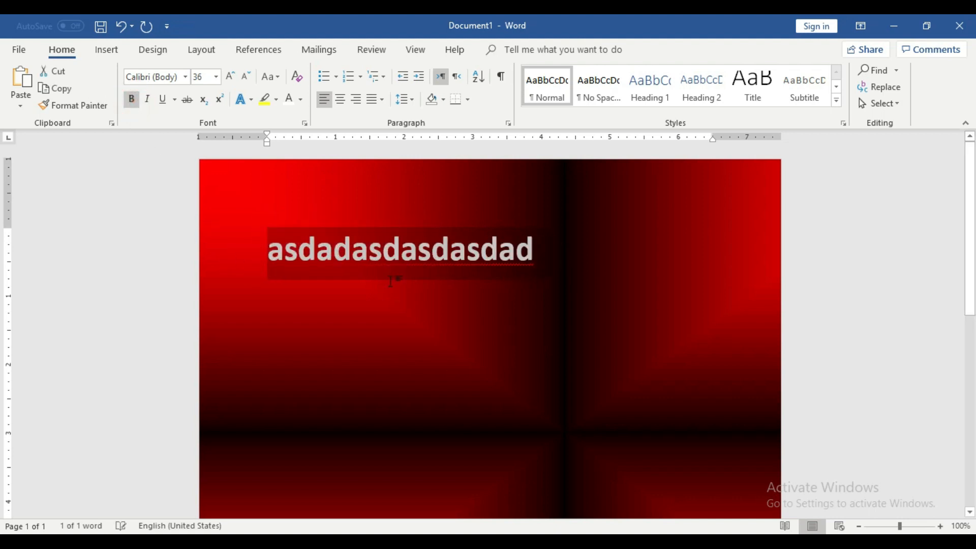
pyautogui.scroll(-1, 666, 349)
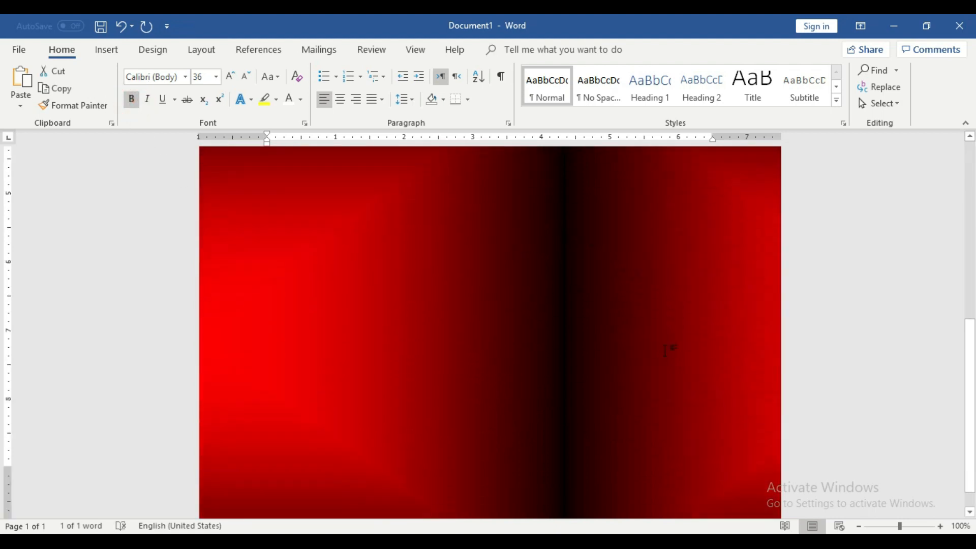
pyautogui.scroll(1, 666, 350)
pyautogui.click(580, 281)
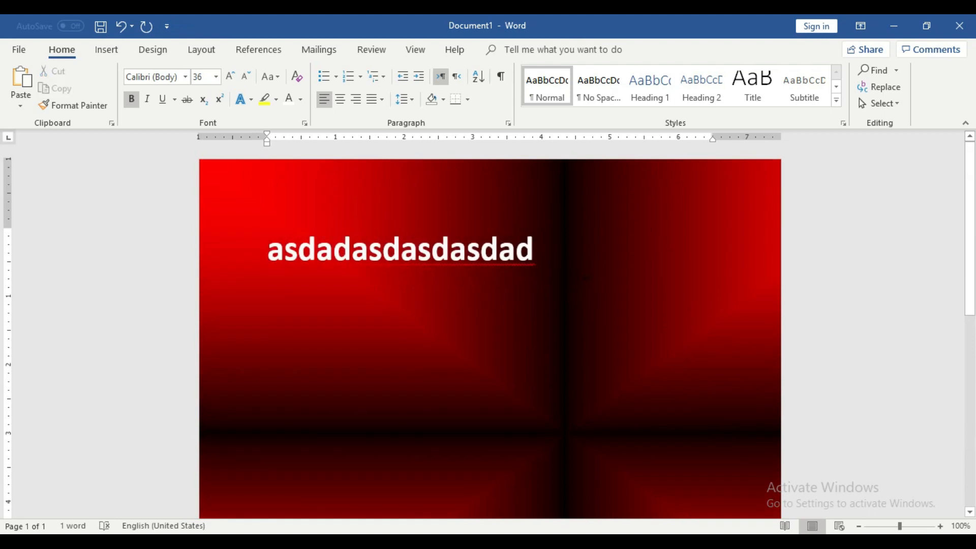
# Reopen the page's fill effects and switch to a two-color gradient with standard light green as Color 1.
pyautogui.click(152, 52)
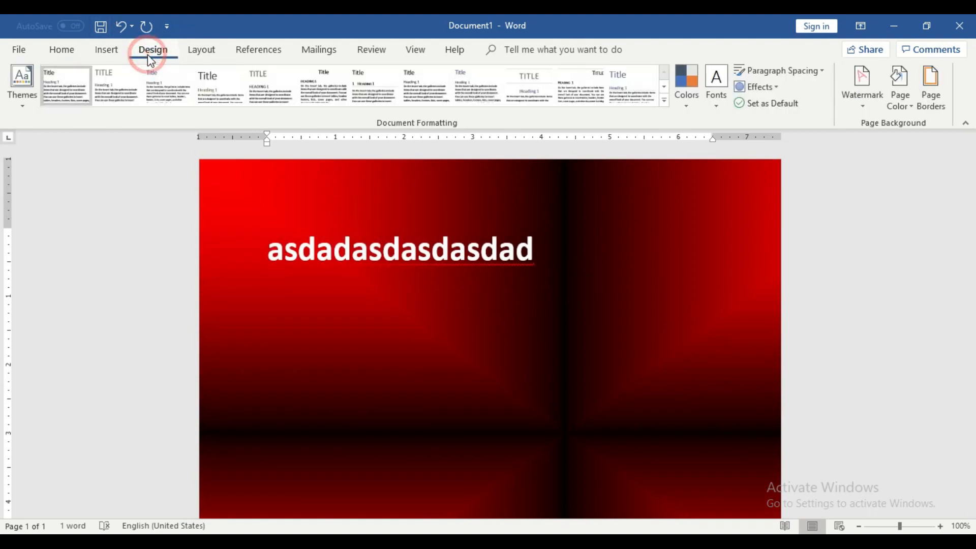
pyautogui.click(900, 98)
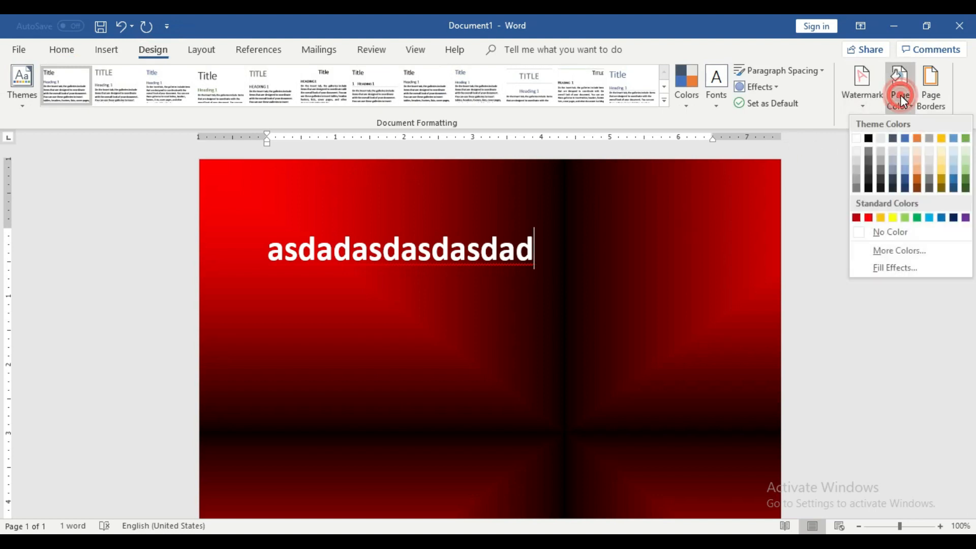
pyautogui.click(904, 266)
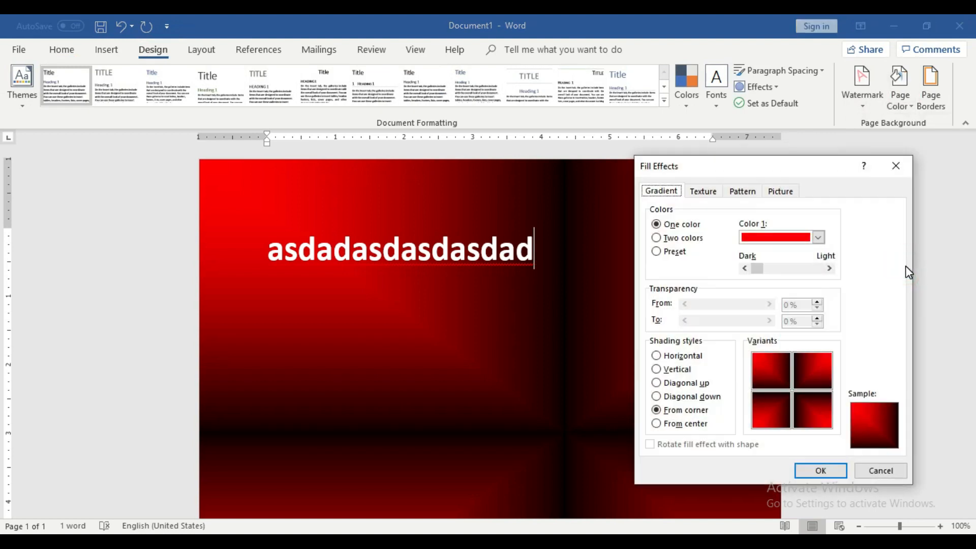
pyautogui.moveTo(727, 175)
pyautogui.mouseDown()
pyautogui.moveTo(573, 204)
pyautogui.moveTo(728, 184)
pyautogui.mouseUp()
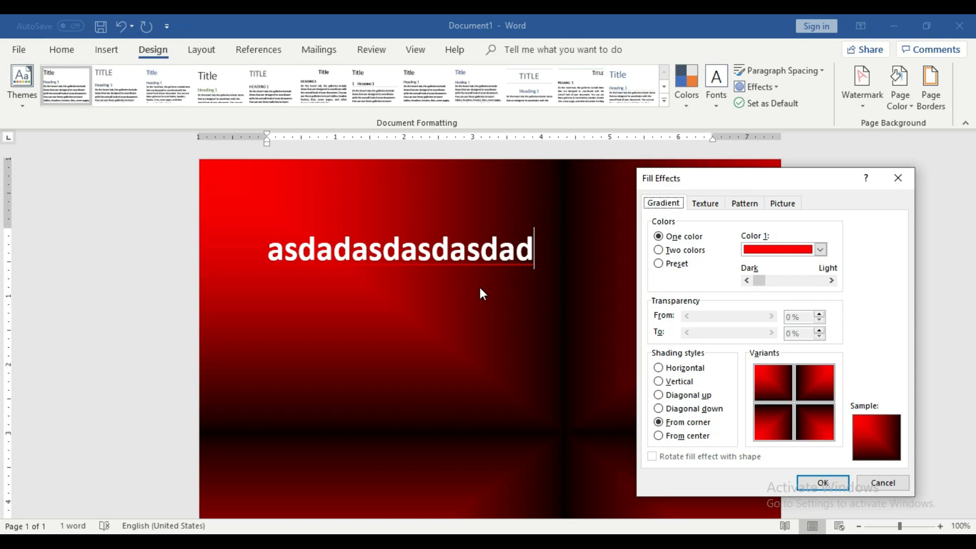
pyautogui.click(659, 250)
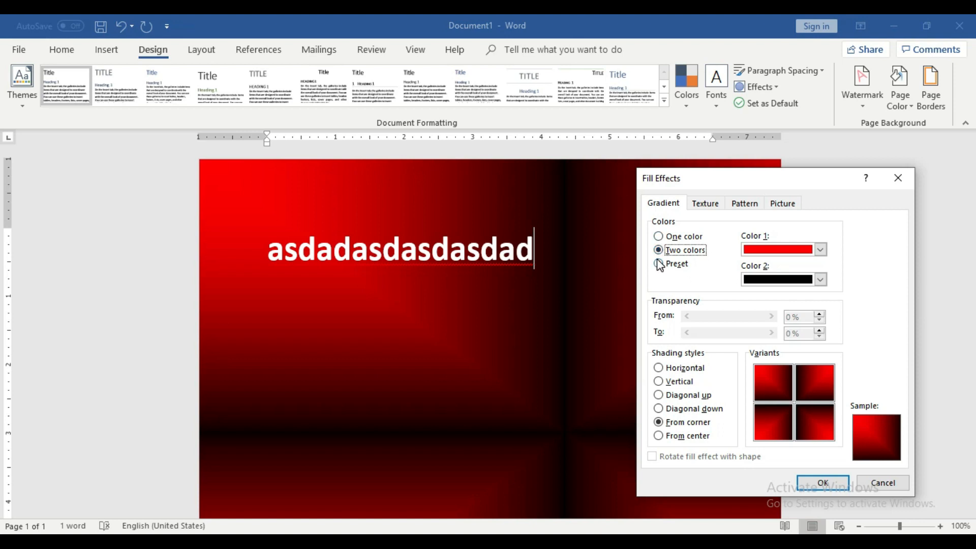
pyautogui.click(820, 250)
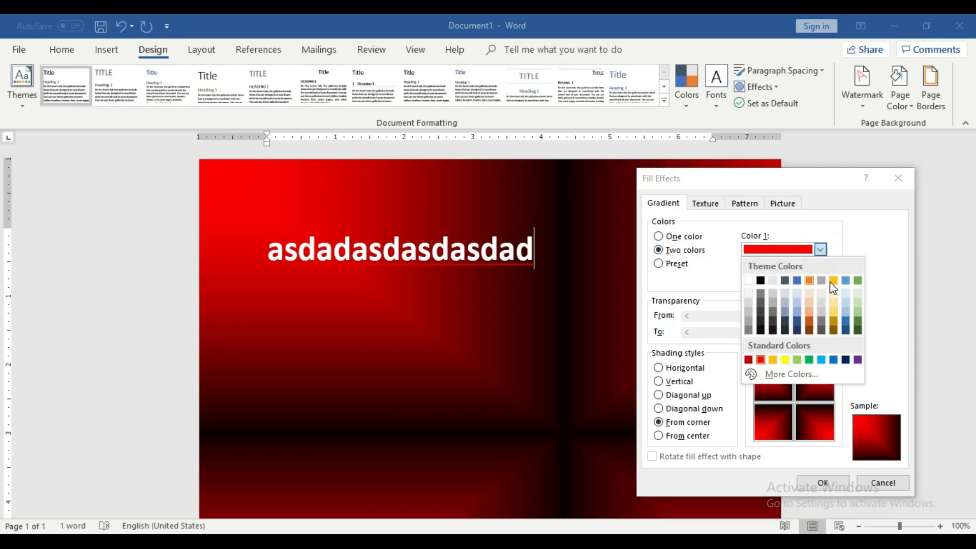
pyautogui.click(796, 360)
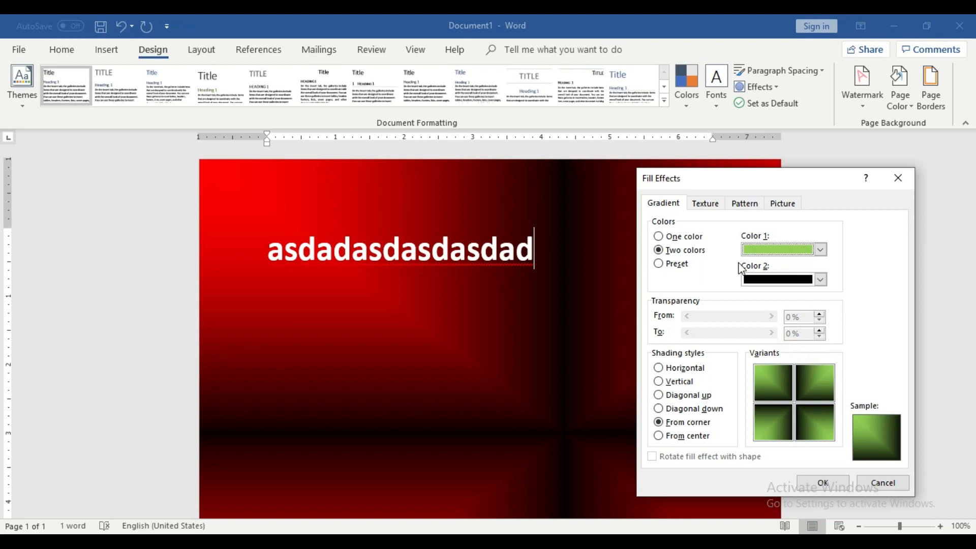
# Try standard orange as Color 2, settle on the lighter theme blue, and apply the two-color gradient to the page.
pyautogui.click(819, 279)
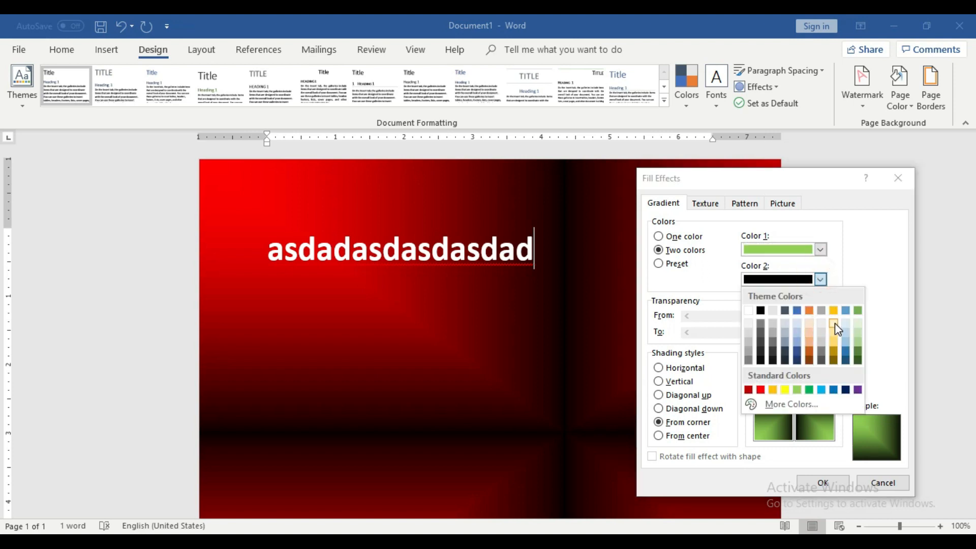
pyautogui.click(772, 389)
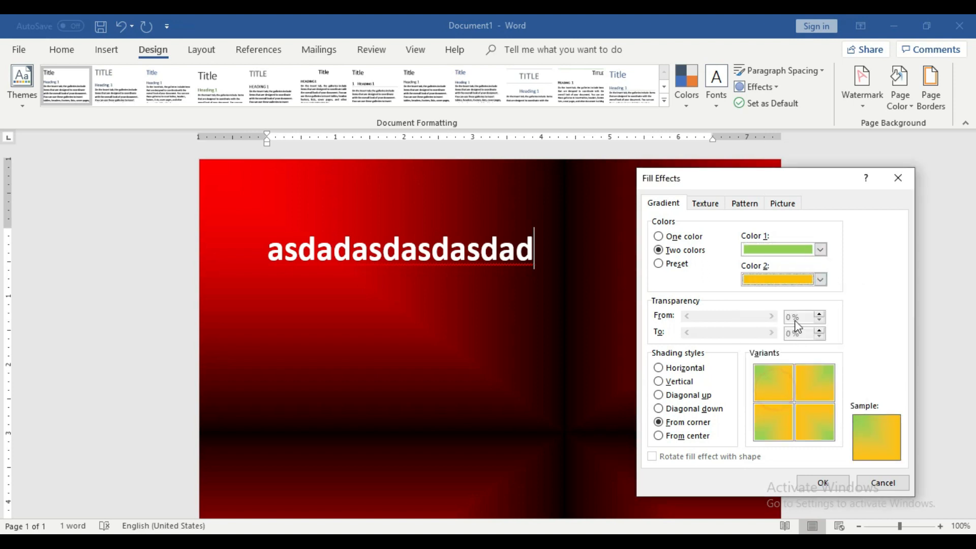
pyautogui.click(808, 277)
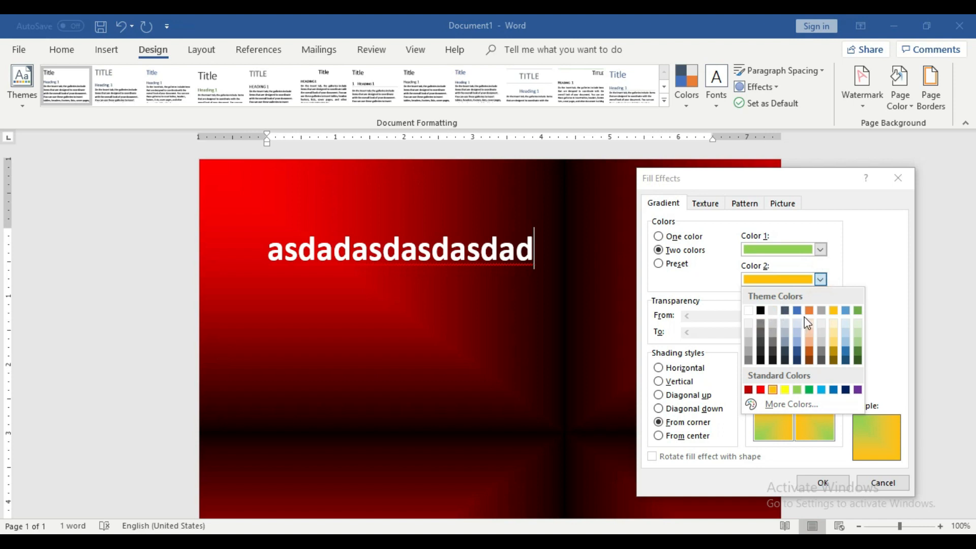
pyautogui.click(845, 310)
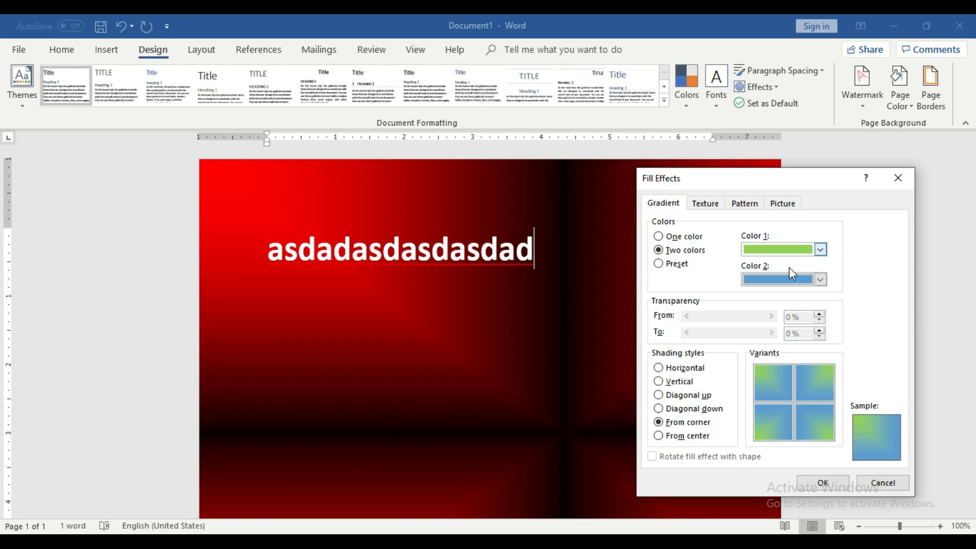
pyautogui.click(837, 485)
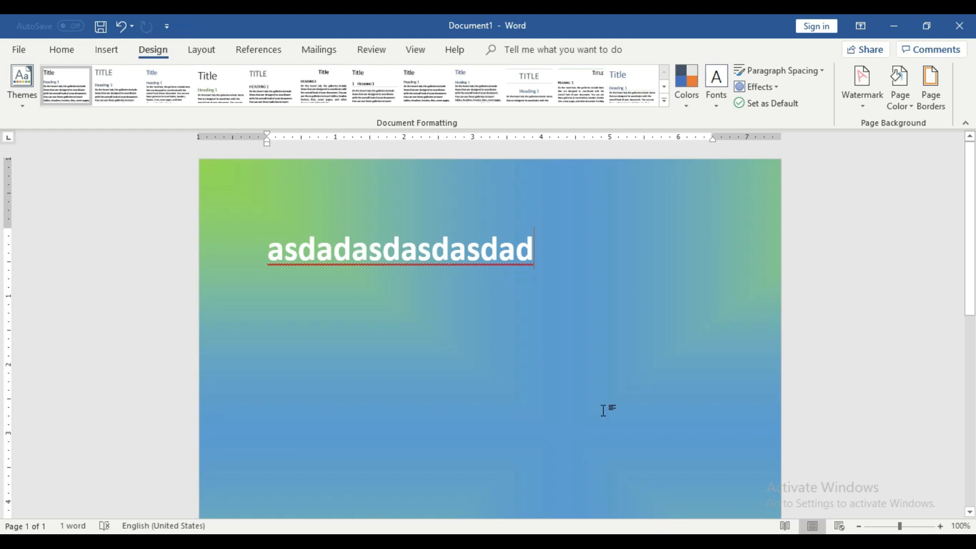
# Reopen the page's fill effects and set Color 1 to theme orange and Color 2 to standard yellow.
pyautogui.click(899, 96)
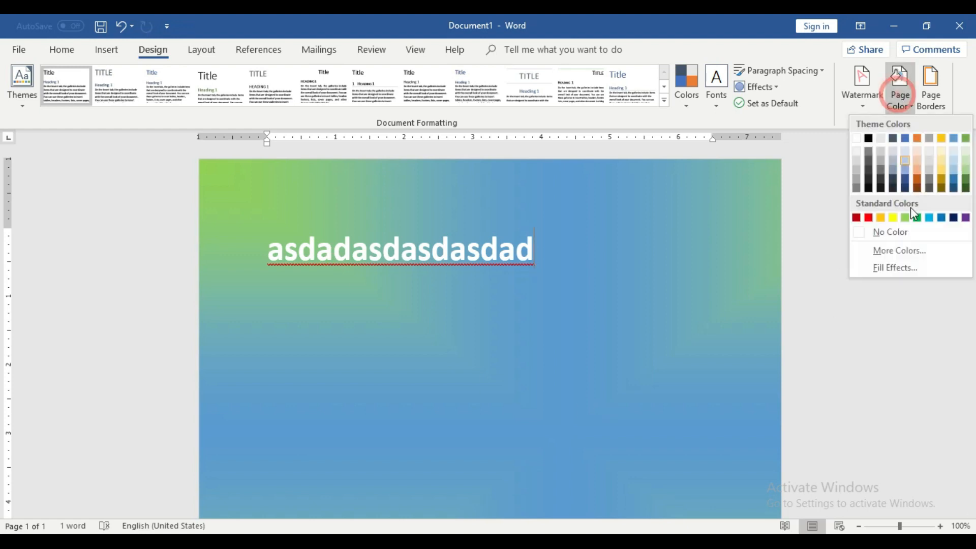
pyautogui.click(911, 266)
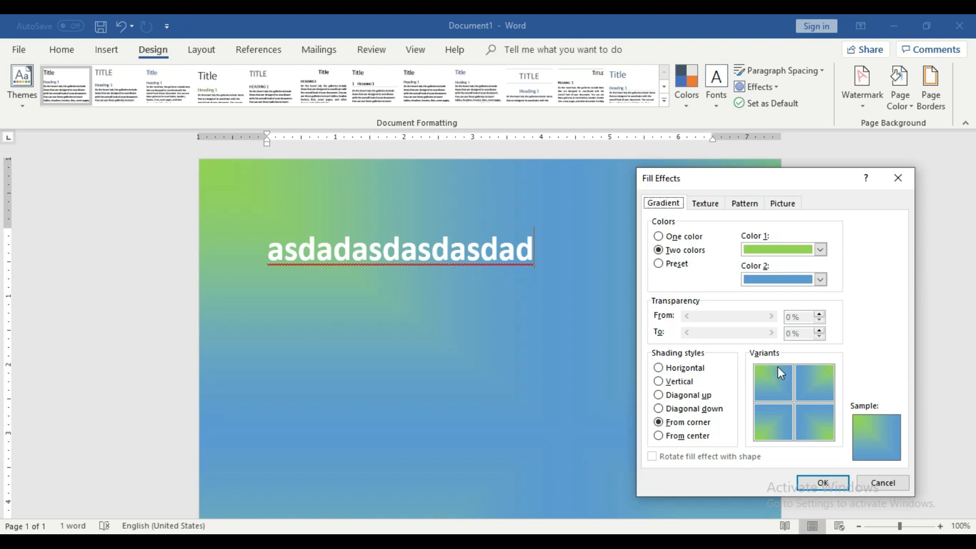
pyautogui.click(788, 249)
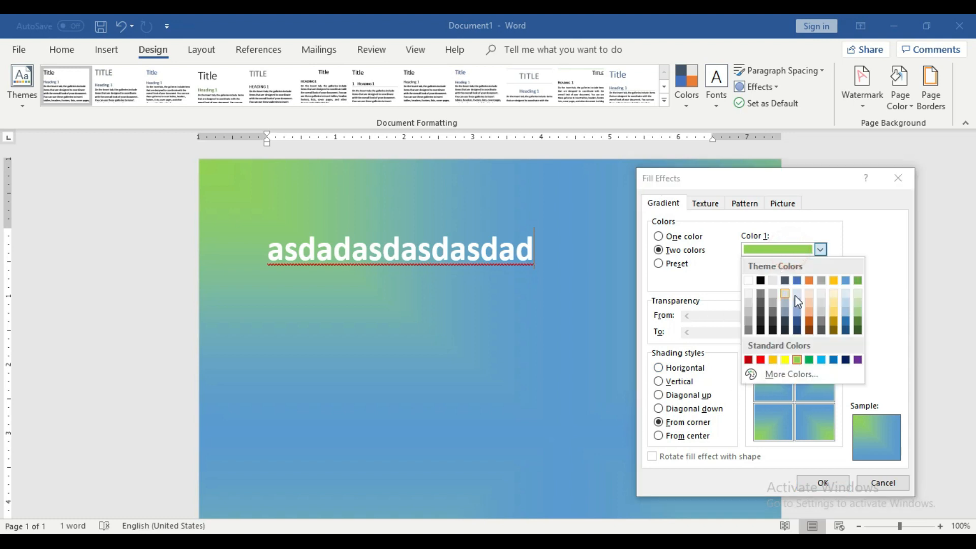
pyautogui.click(808, 280)
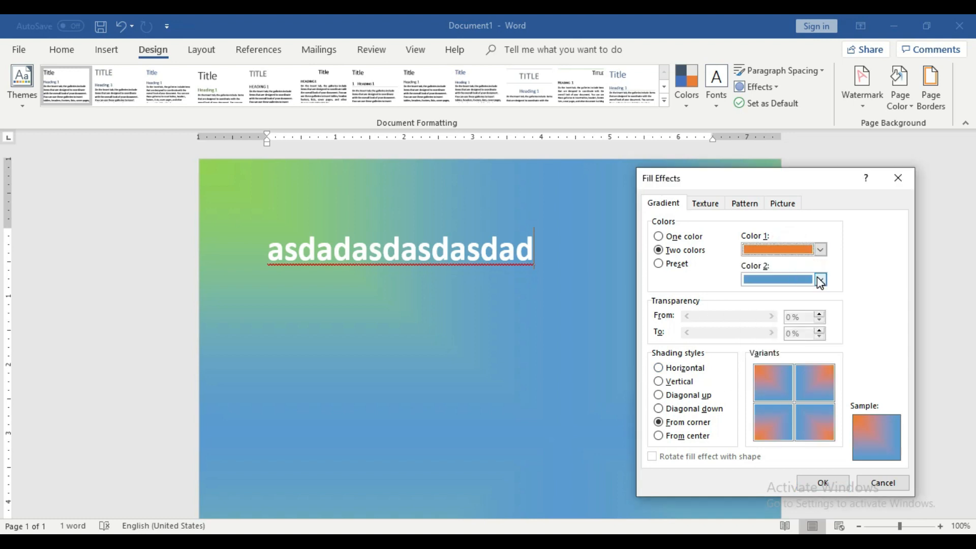
pyautogui.click(820, 279)
pyautogui.click(784, 390)
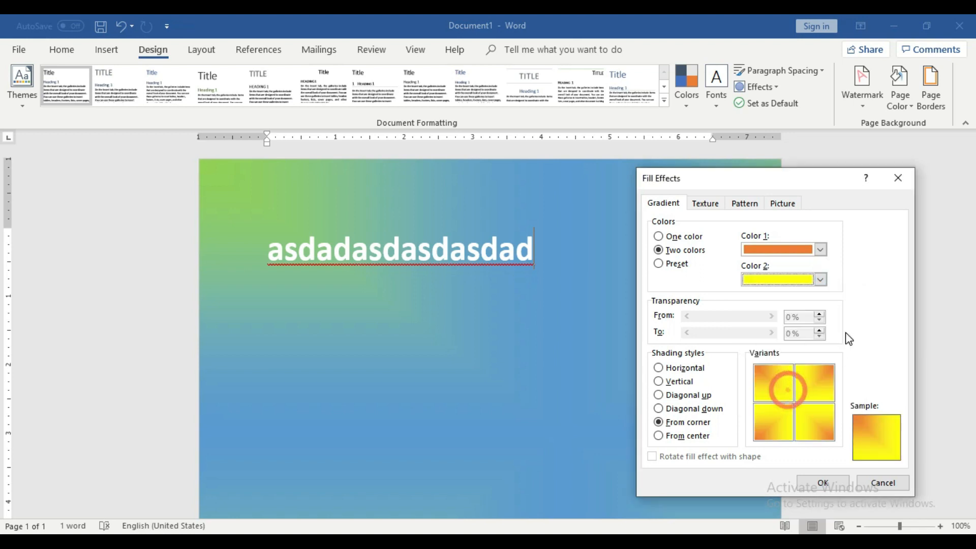
# Try the other shading styles for the orange-yellow gradient and apply it to the page with Horizontal shading.
pyautogui.click(681, 368)
pyautogui.click(677, 382)
pyautogui.click(672, 397)
pyautogui.click(675, 409)
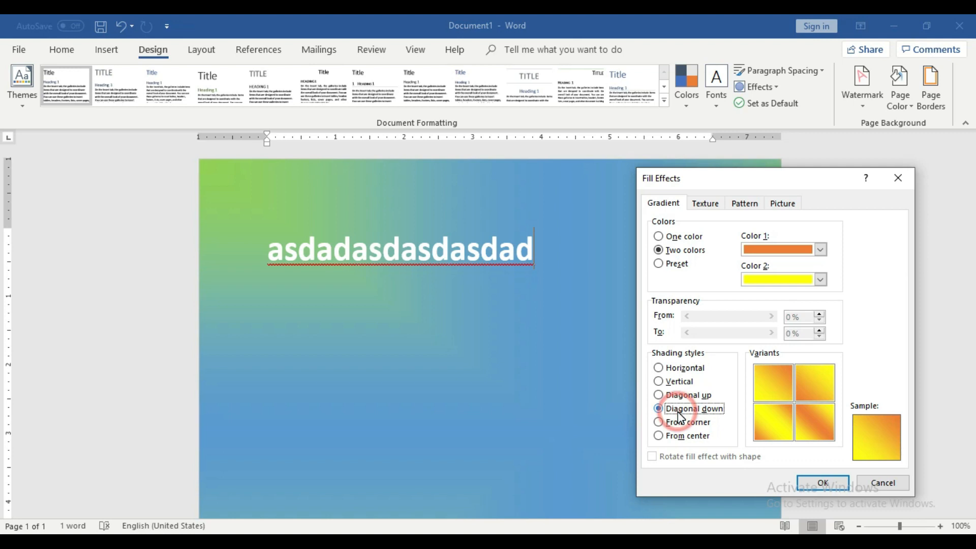
pyautogui.click(683, 424)
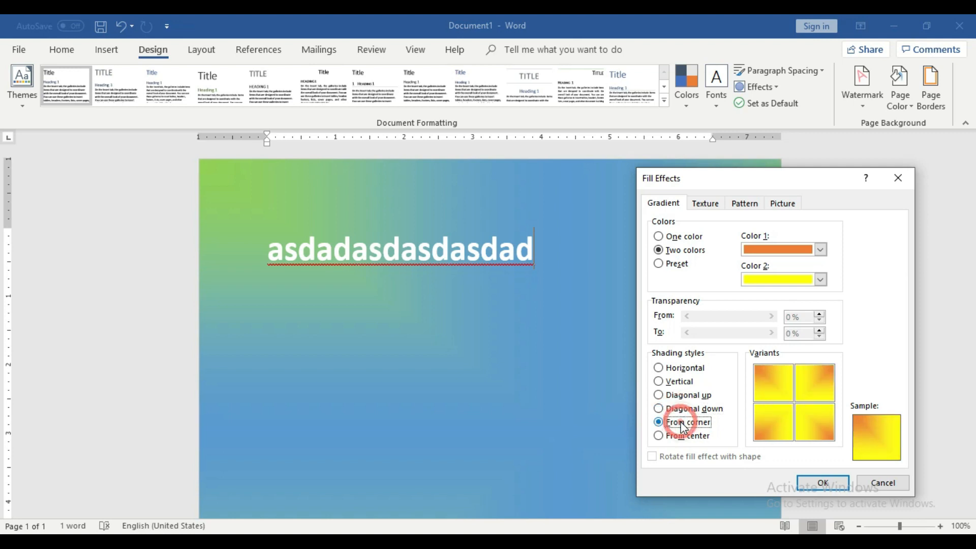
pyautogui.click(667, 367)
pyautogui.click(818, 483)
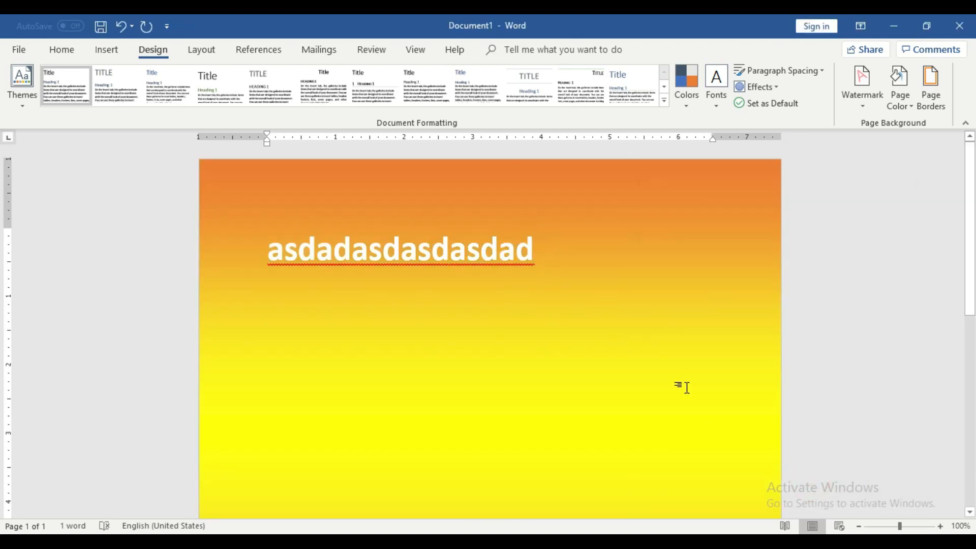
# Reopen the page's fill effects and switch the gradient from two colors to preset colors.
pyautogui.scroll(-10, 681, 386)
pyautogui.scroll(10, 681, 385)
pyautogui.click(902, 104)
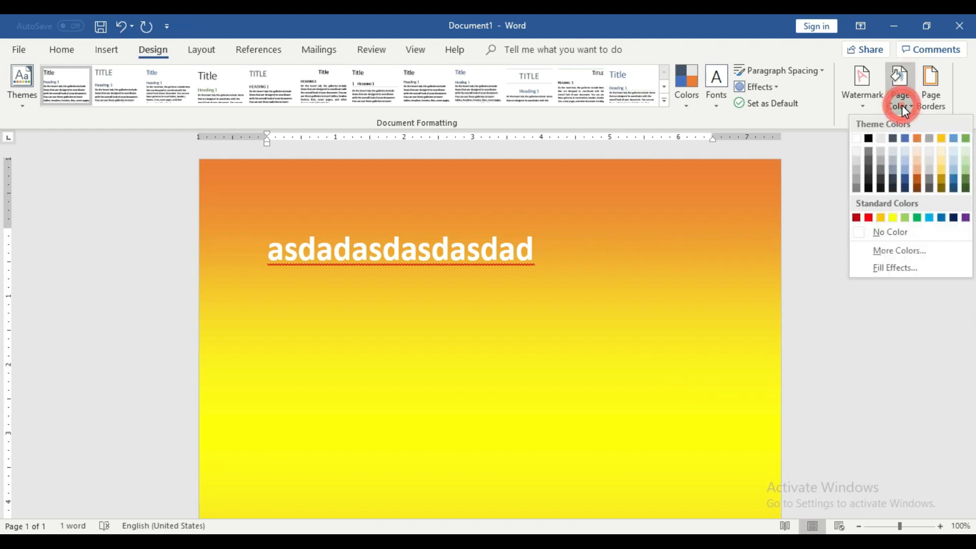
pyautogui.click(894, 268)
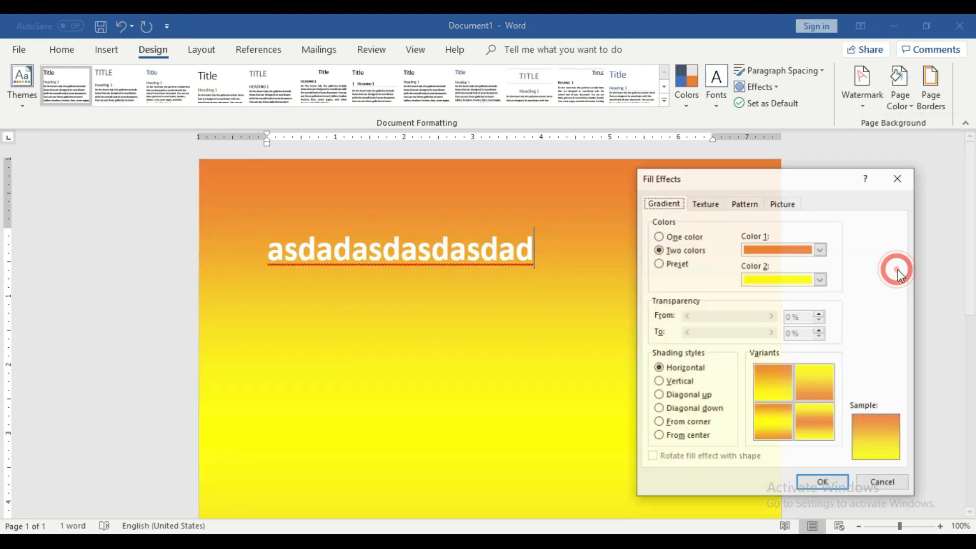
pyautogui.moveTo(700, 181); pyautogui.dragTo(614, 192)
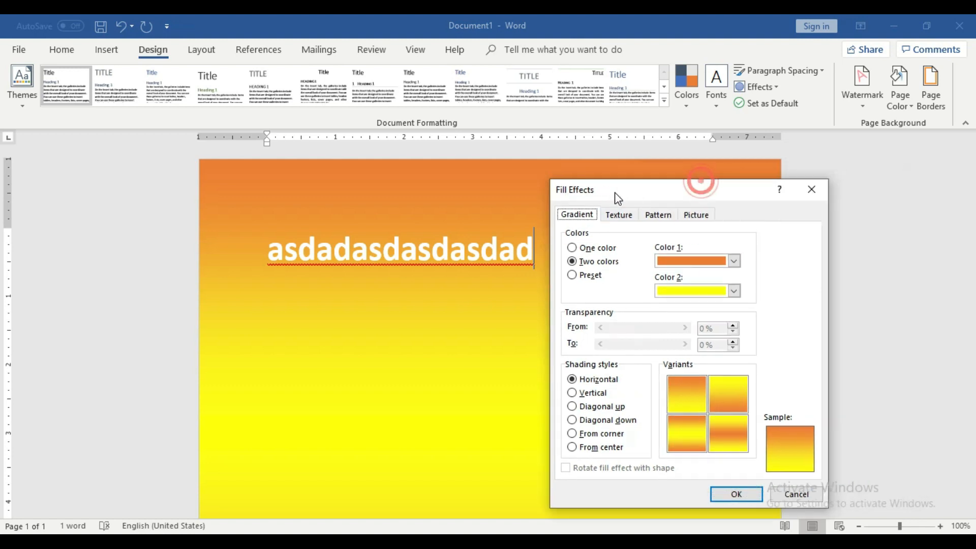
pyautogui.click(590, 276)
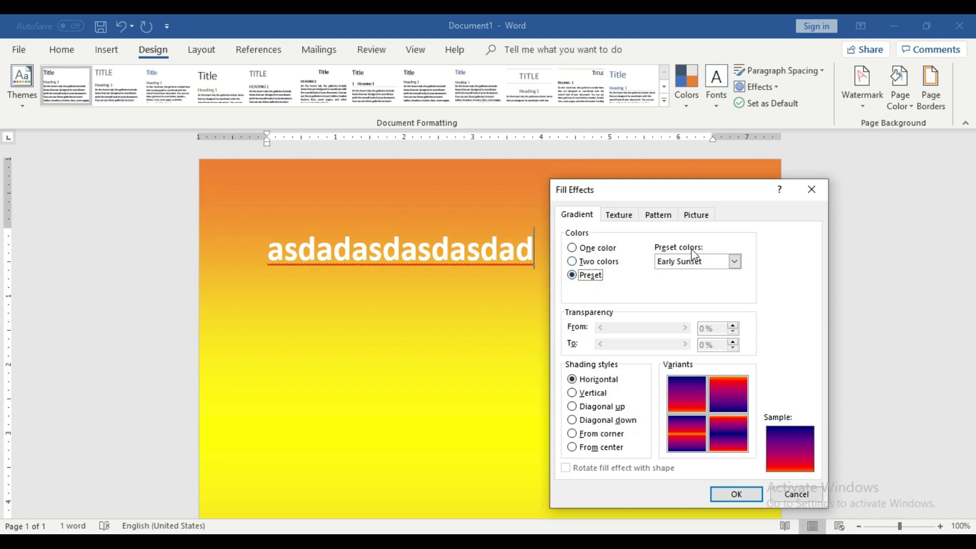
# Try the Early Sunset, Late Sunset and Nightfall preset gradients in the fill effects sample.
pyautogui.click(734, 261)
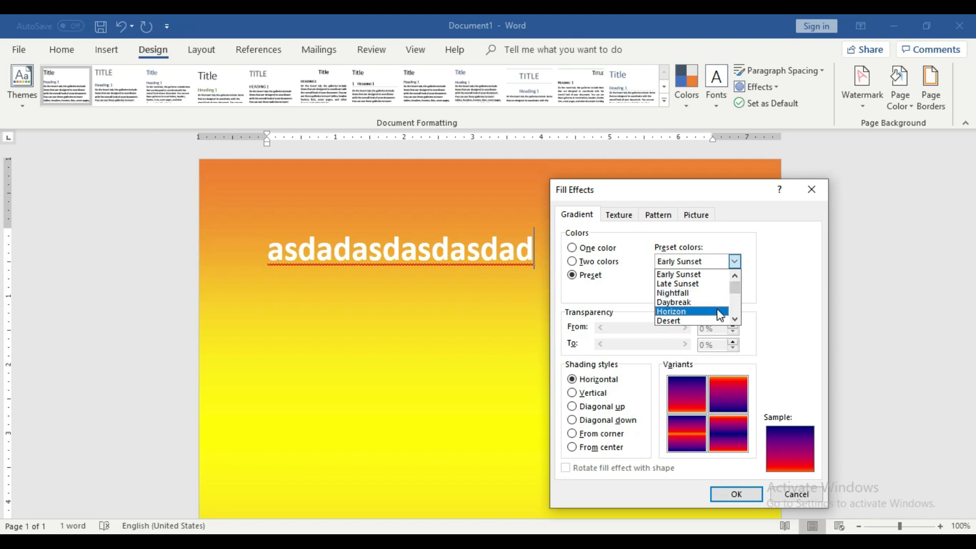
pyautogui.moveTo(735, 286)
pyautogui.mouseDown()
pyautogui.moveTo(736, 315)
pyautogui.moveTo(738, 277)
pyautogui.mouseUp()
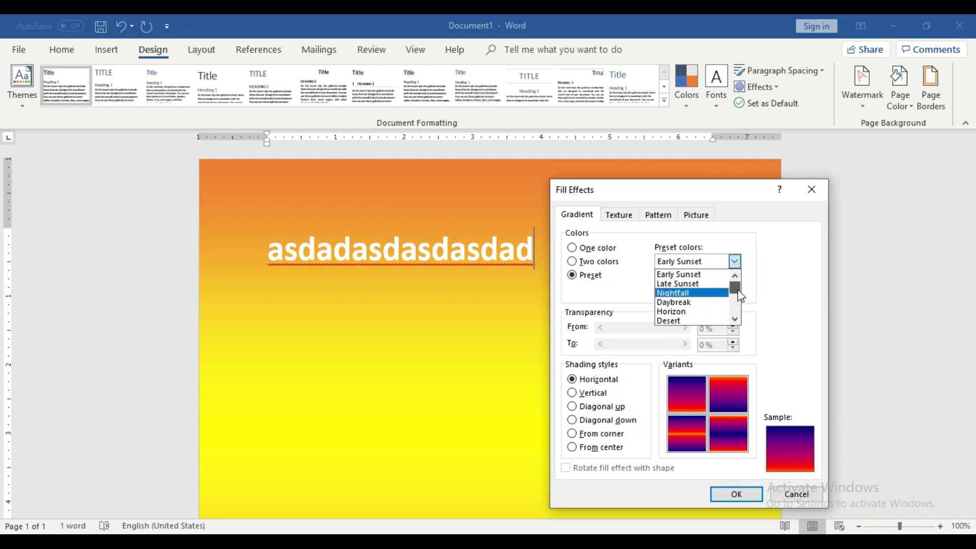
pyautogui.click(675, 274)
pyautogui.click(723, 264)
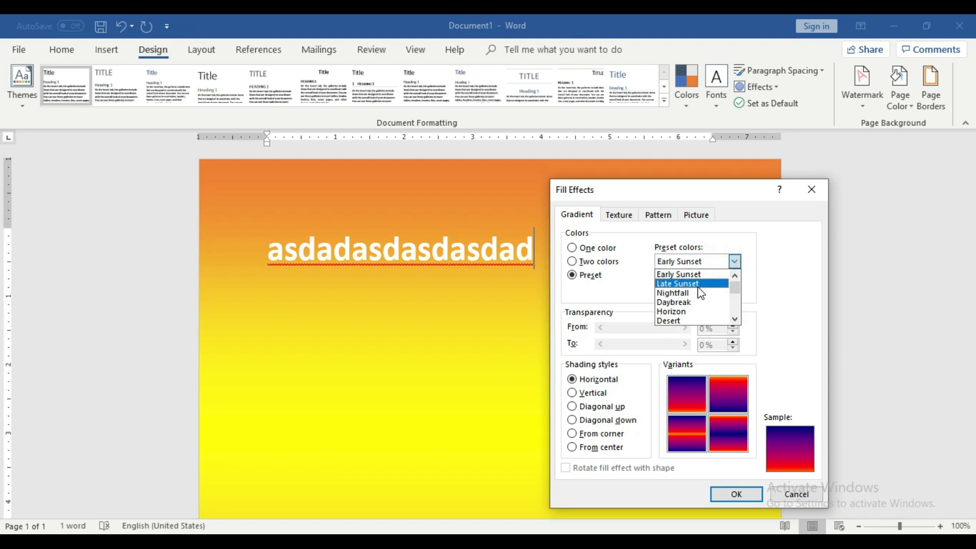
pyautogui.click(697, 283)
pyautogui.click(706, 262)
pyautogui.click(699, 293)
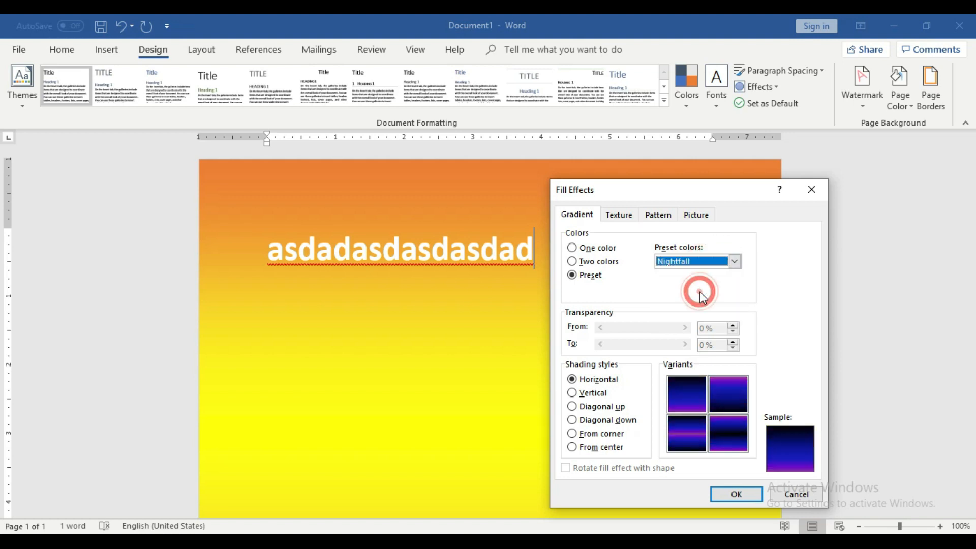
# Choose the Late Sunset preset gradient and apply it to the page.
pyautogui.click(726, 261)
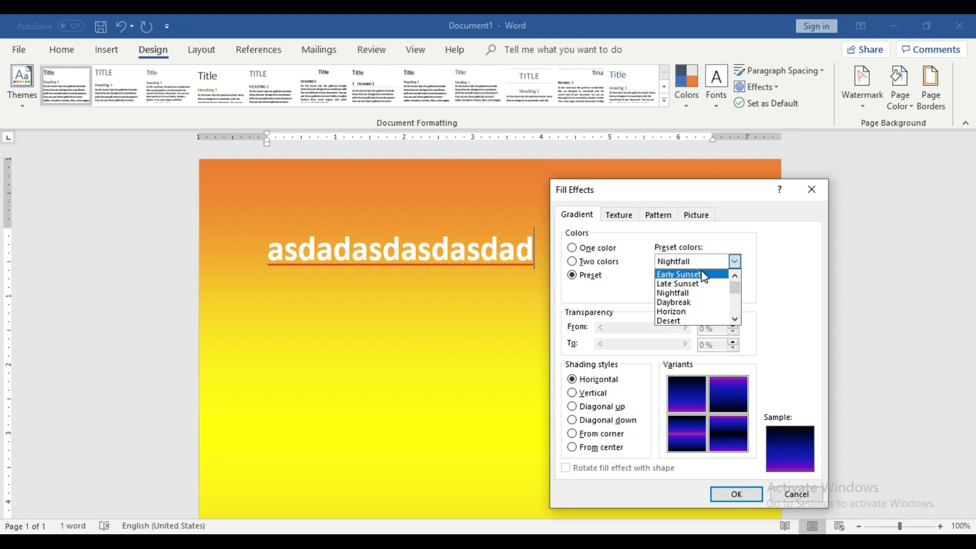
pyautogui.click(707, 284)
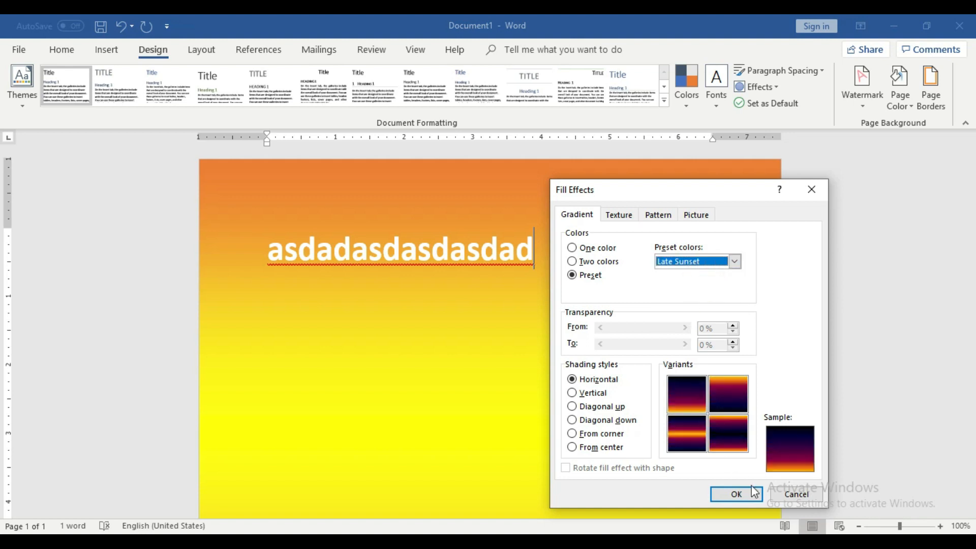
pyautogui.click(737, 494)
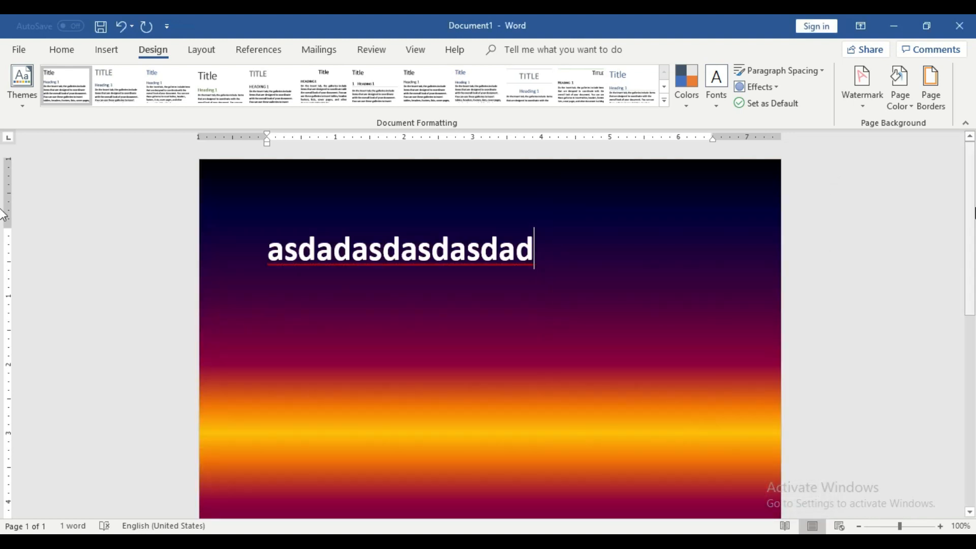
pyautogui.scroll(-5, 970, 319)
pyautogui.scroll(-2, 968, 315)
pyautogui.scroll(6, 965, 305)
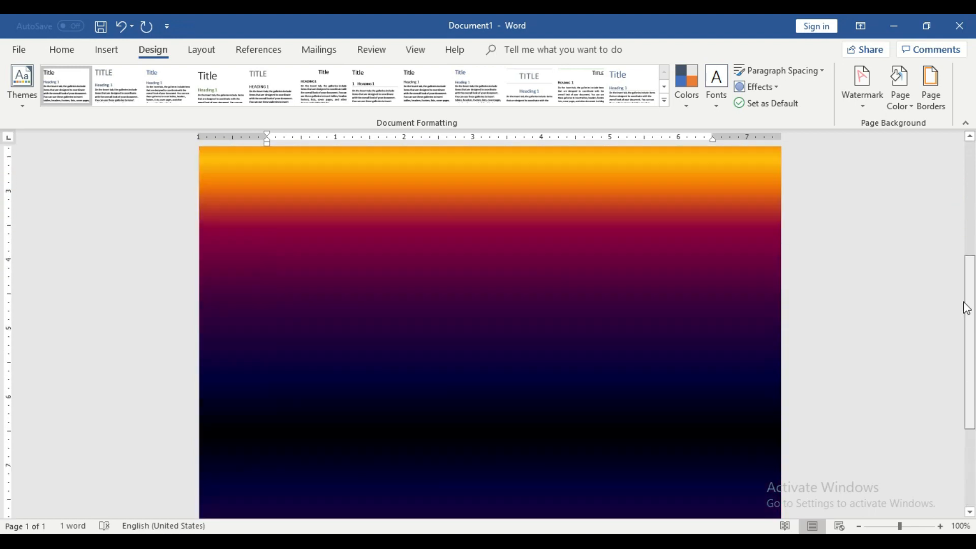
pyautogui.scroll(-4, 963, 311)
pyautogui.scroll(-5, 966, 356)
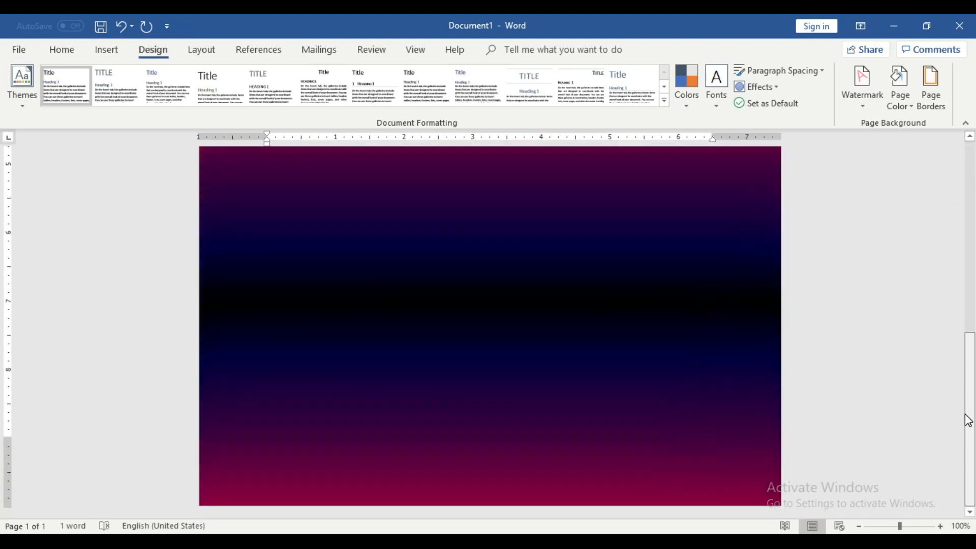
pyautogui.scroll(6, 968, 330)
pyautogui.scroll(4, 968, 284)
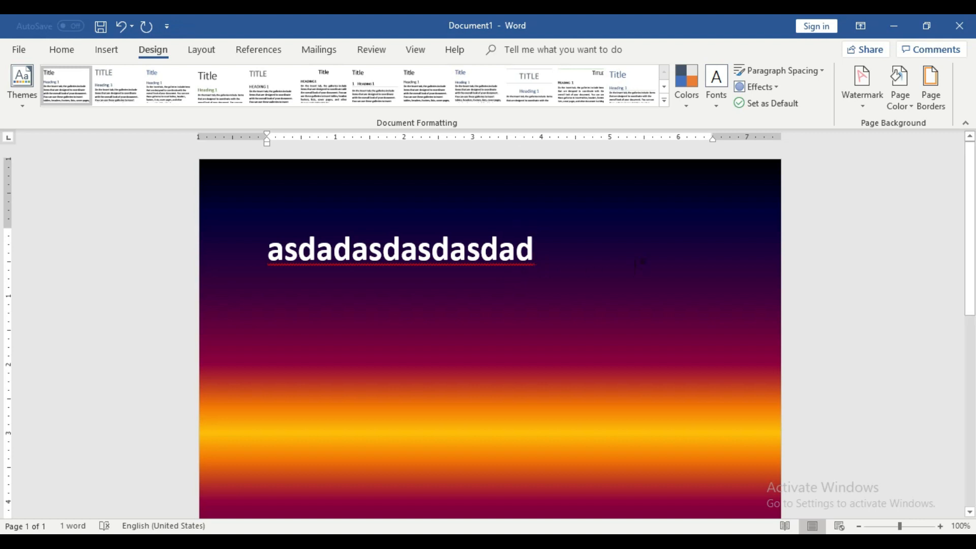
# Reopen the page's fill effects and apply the Stationery texture as the page background.
pyautogui.click(899, 104)
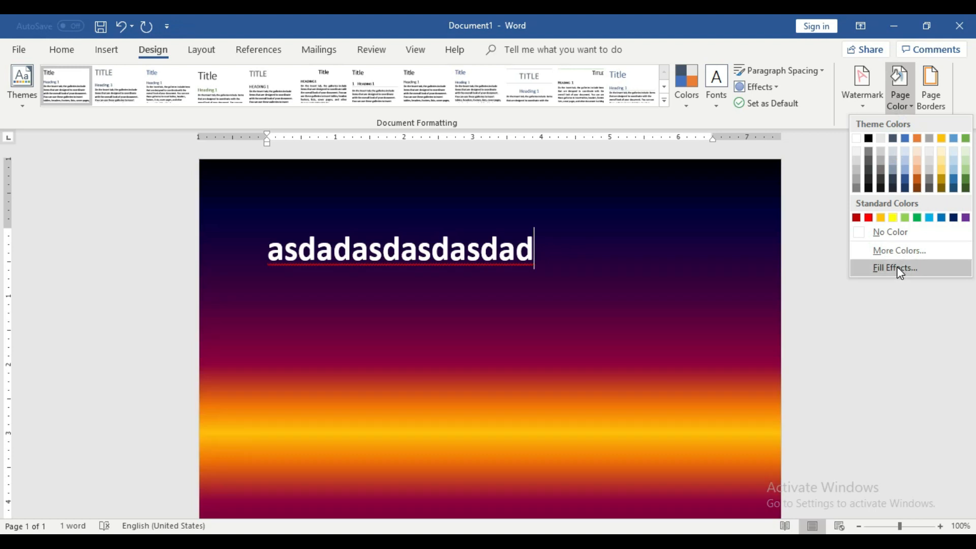
pyautogui.click(896, 268)
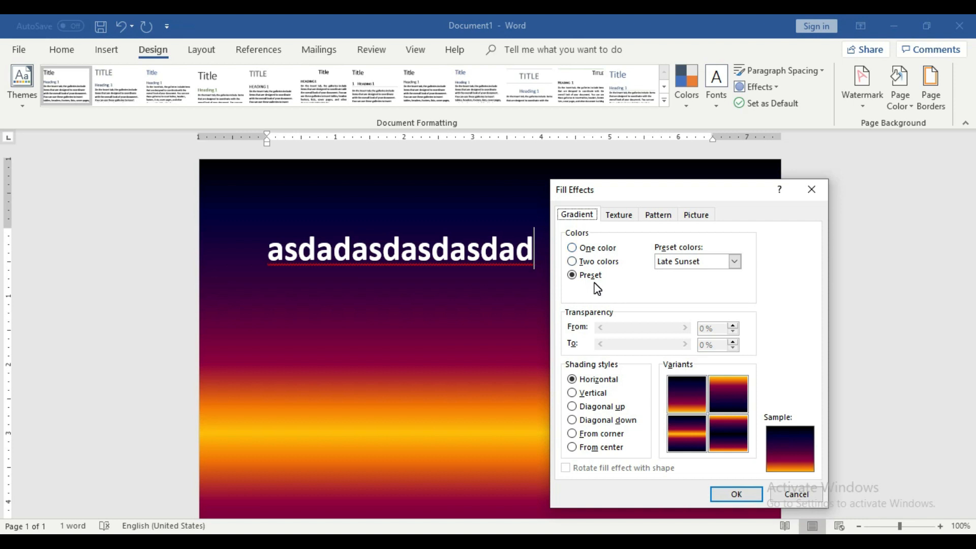
pyautogui.click(620, 216)
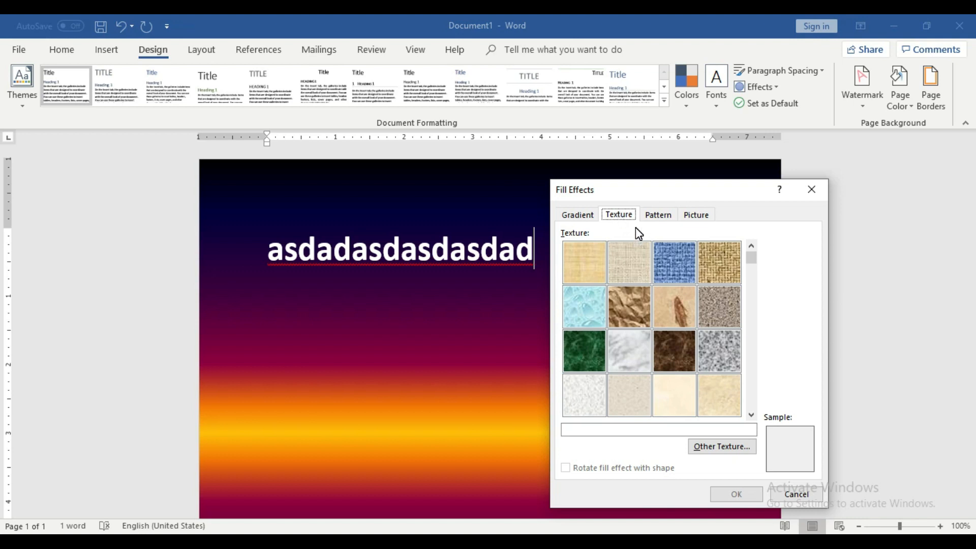
pyautogui.moveTo(753, 258); pyautogui.dragTo(747, 298)
pyautogui.click(750, 415)
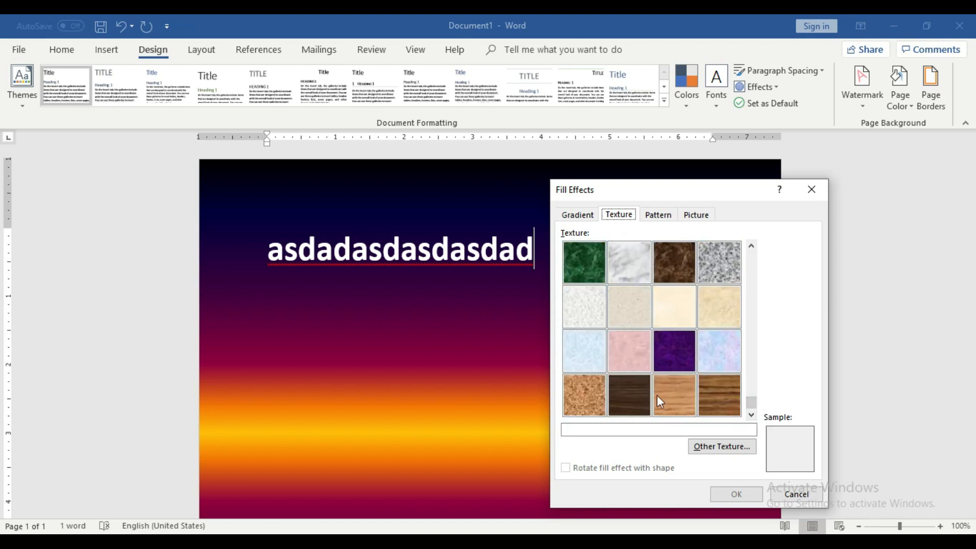
pyautogui.click(734, 308)
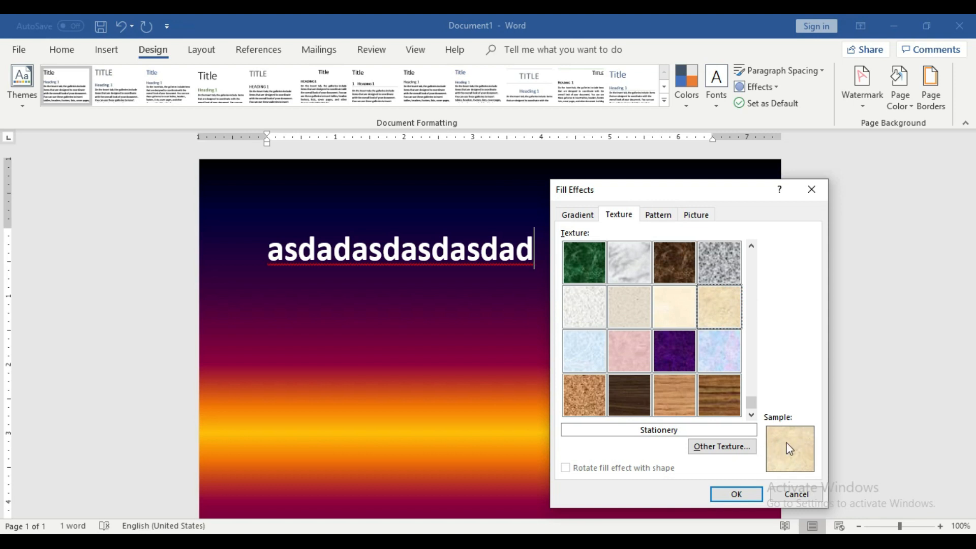
pyautogui.click(747, 493)
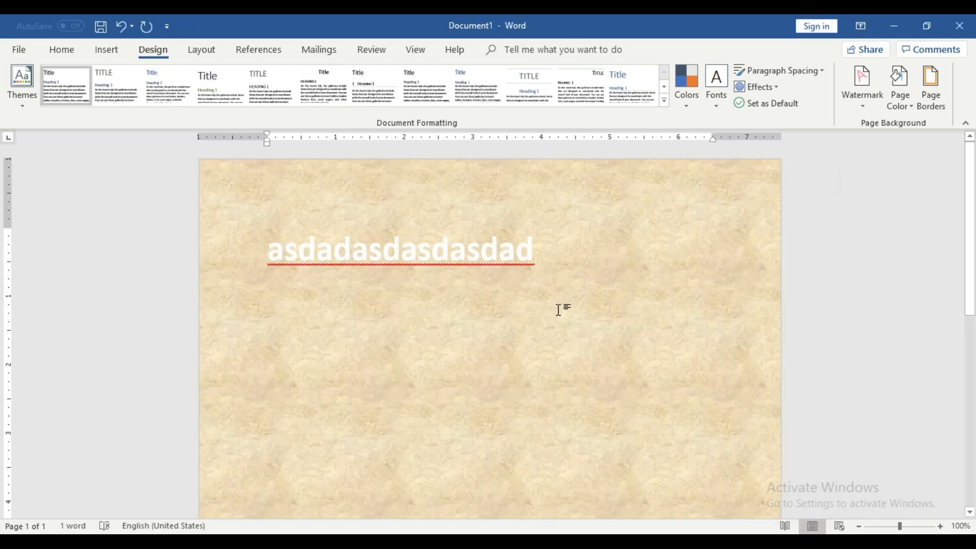
# Replace the sample text on the page with a person's title and name.
pyautogui.moveTo(559, 254); pyautogui.dragTo(218, 257)
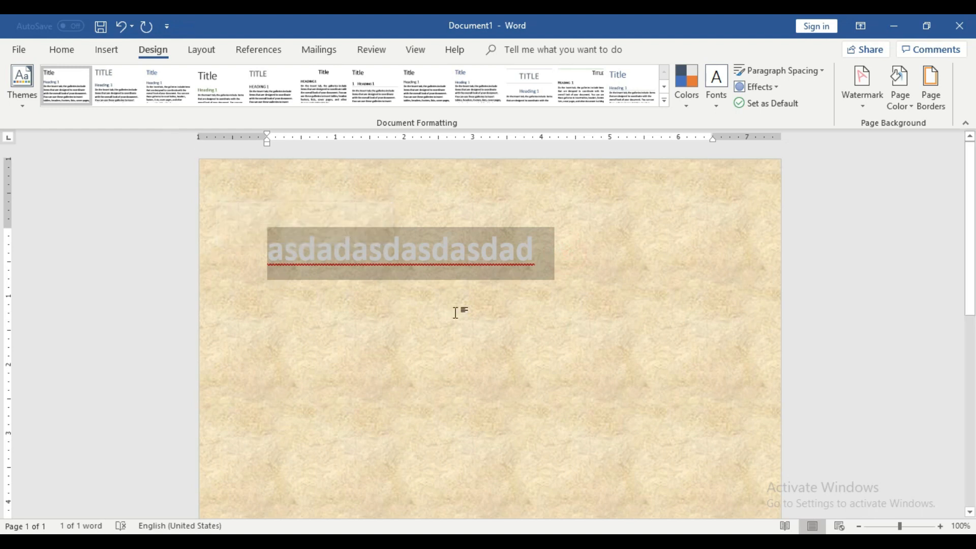
pyautogui.press('BackSpace')
pyautogui.write('S')
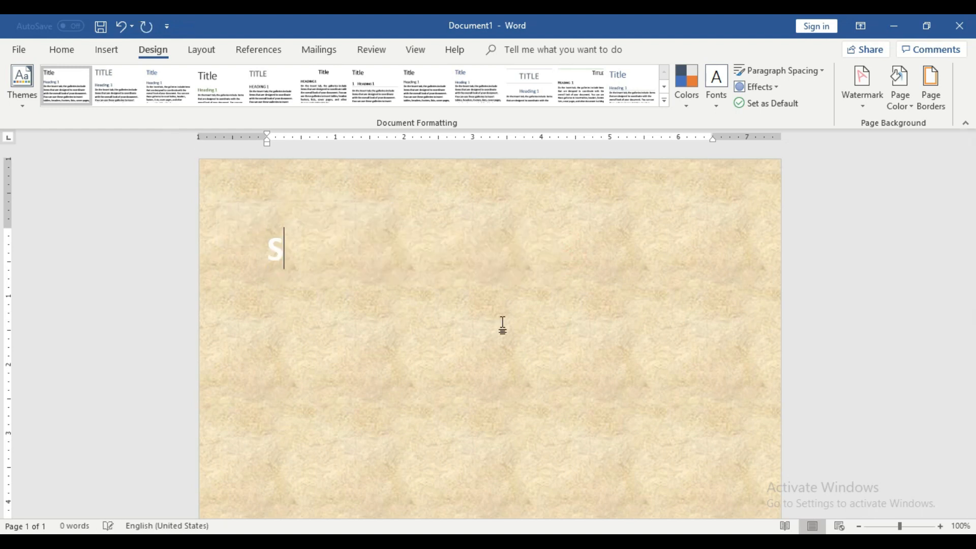
pyautogui.write('ir Arsalan')
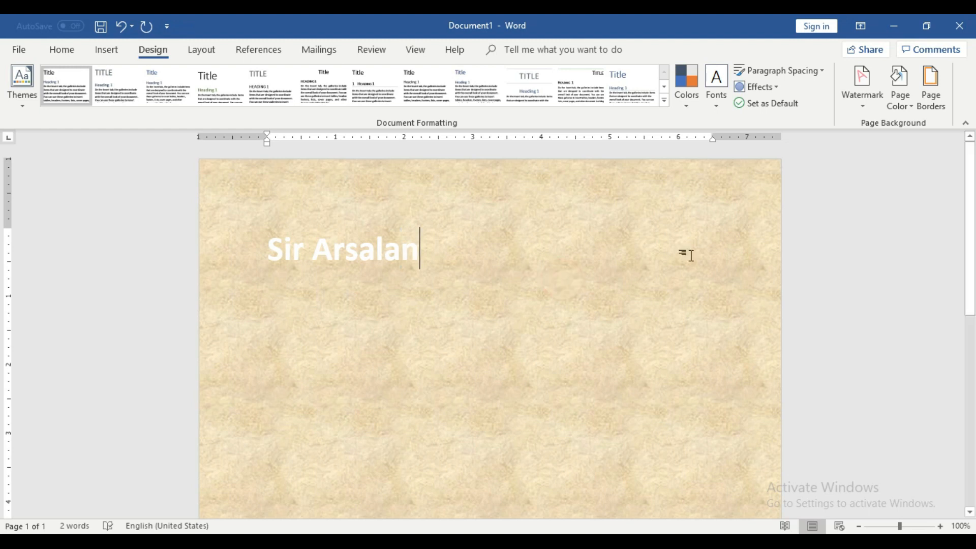
# Change the page background to the Cork texture.
pyautogui.click(906, 111)
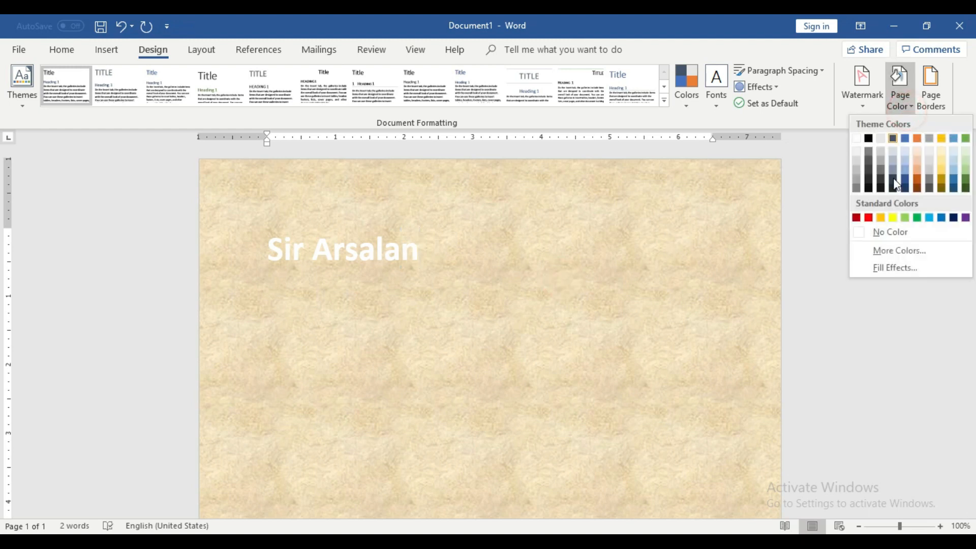
pyautogui.click(894, 262)
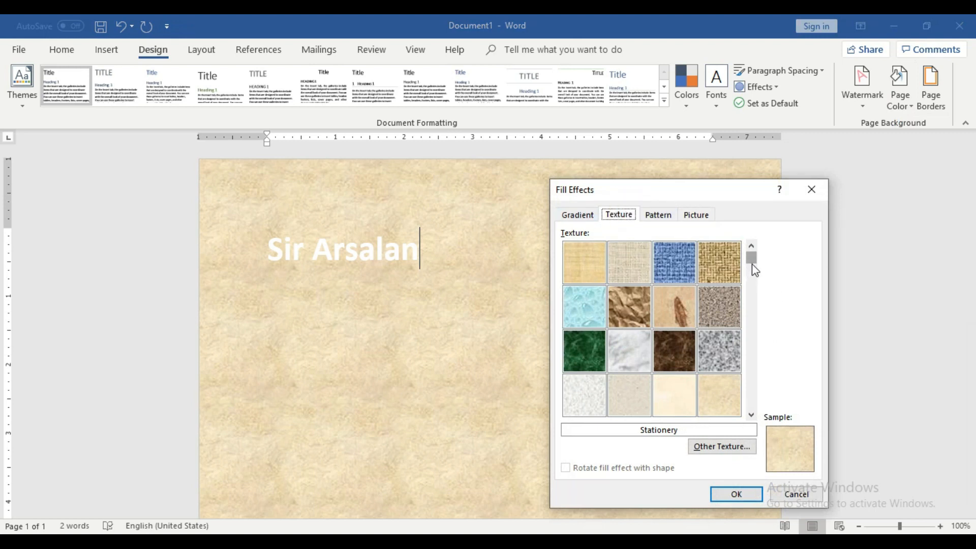
pyautogui.moveTo(751, 264); pyautogui.dragTo(755, 325)
pyautogui.click(748, 410)
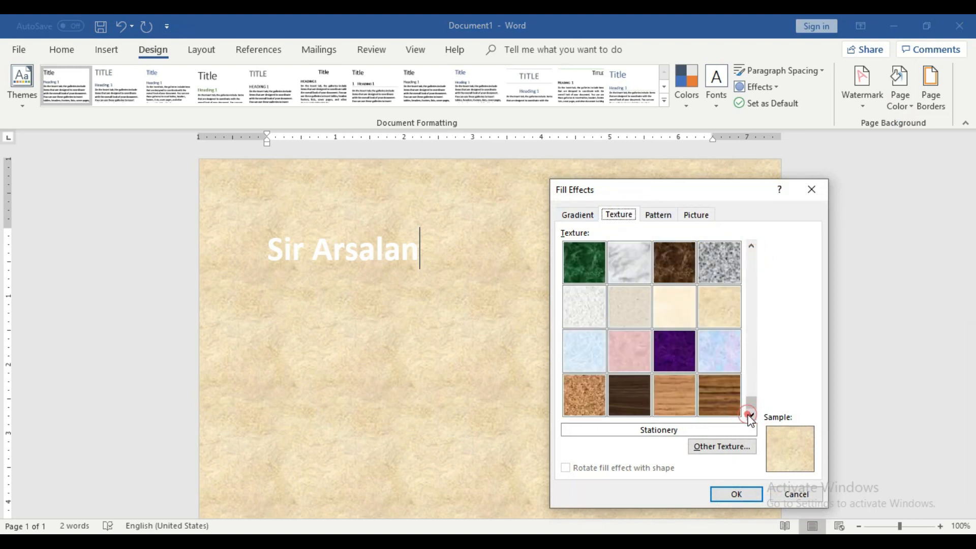
pyautogui.click(589, 392)
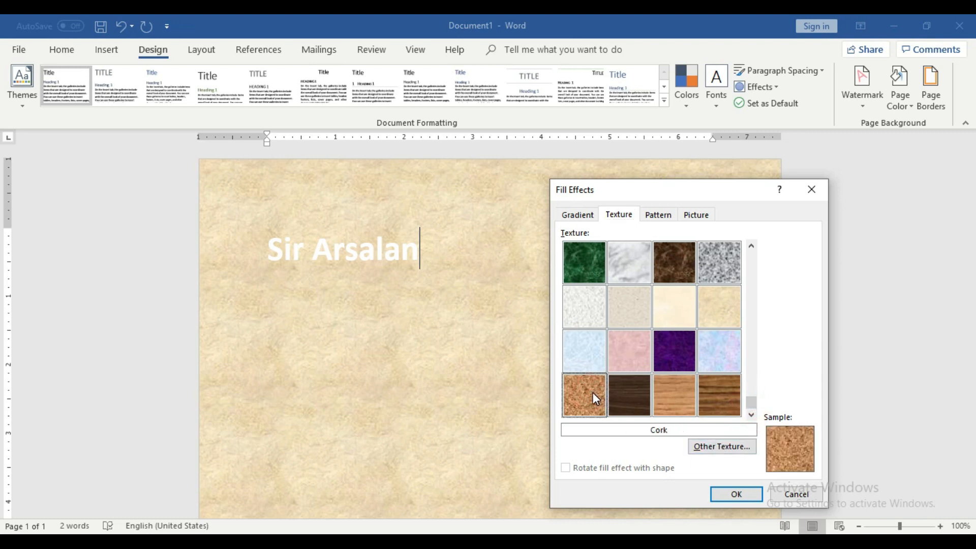
pyautogui.click(736, 494)
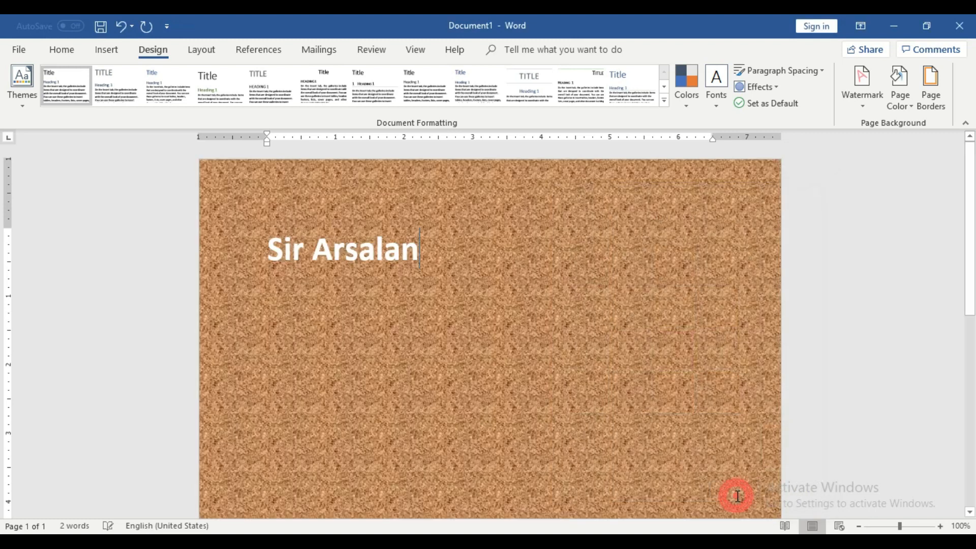
pyautogui.scroll(-1, 567, 394)
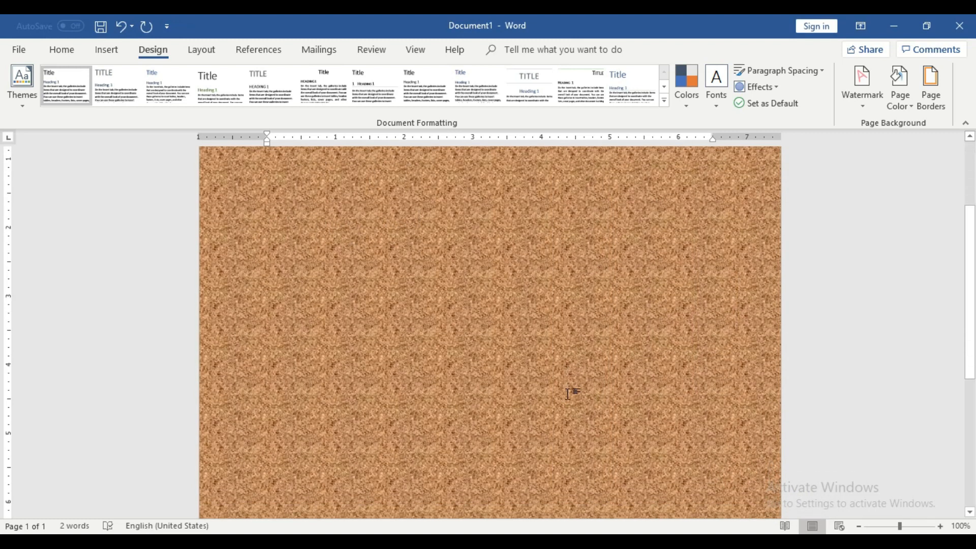
pyautogui.scroll(1, 568, 392)
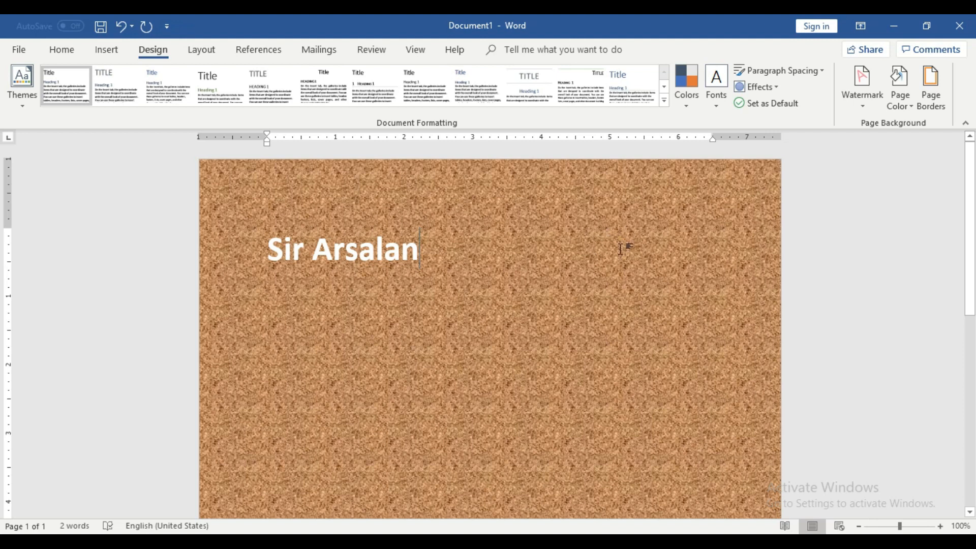
# Fill the page background with the water-droplet picture 900_Krit-of-Studio-OMG_OMG_2055-JE1 from the Desktop folder.
pyautogui.click(896, 107)
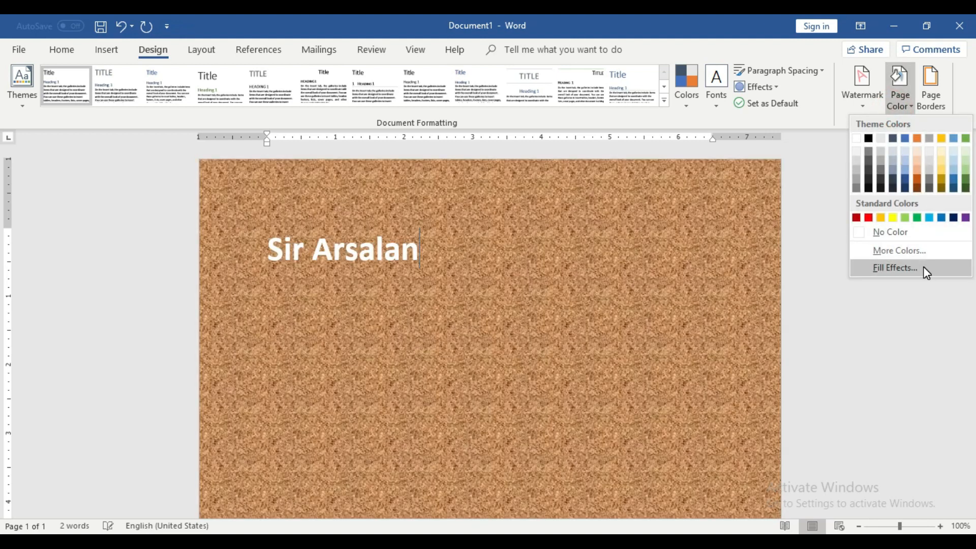
pyautogui.click(923, 266)
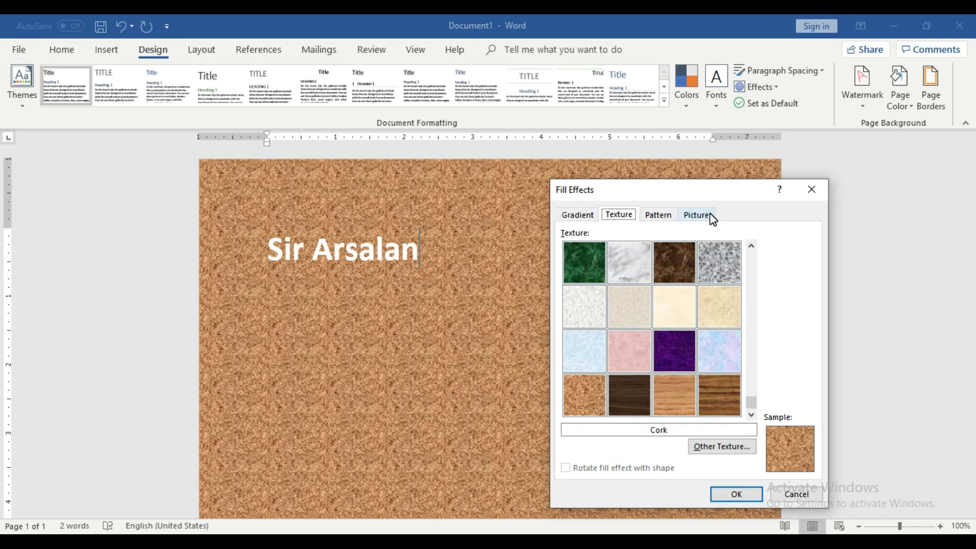
pyautogui.click(711, 216)
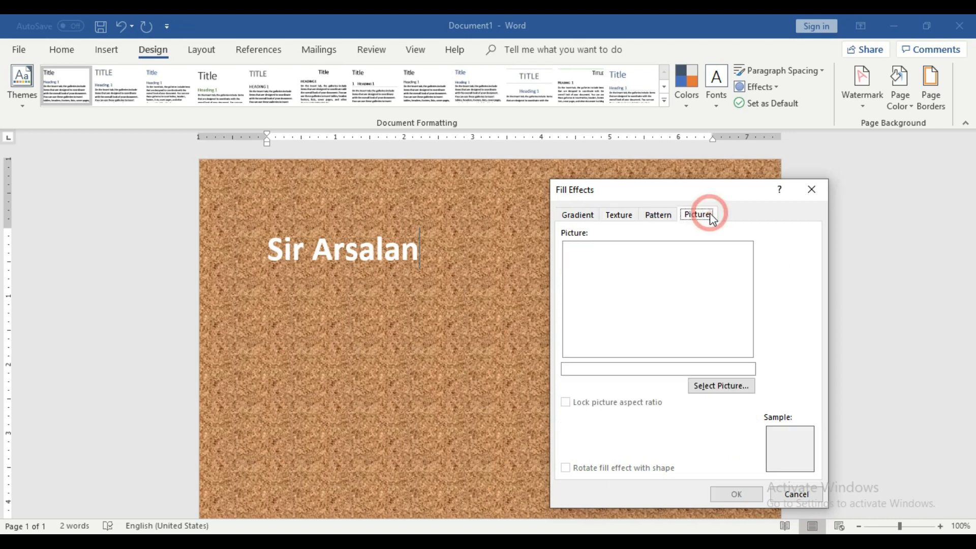
pyautogui.click(731, 395)
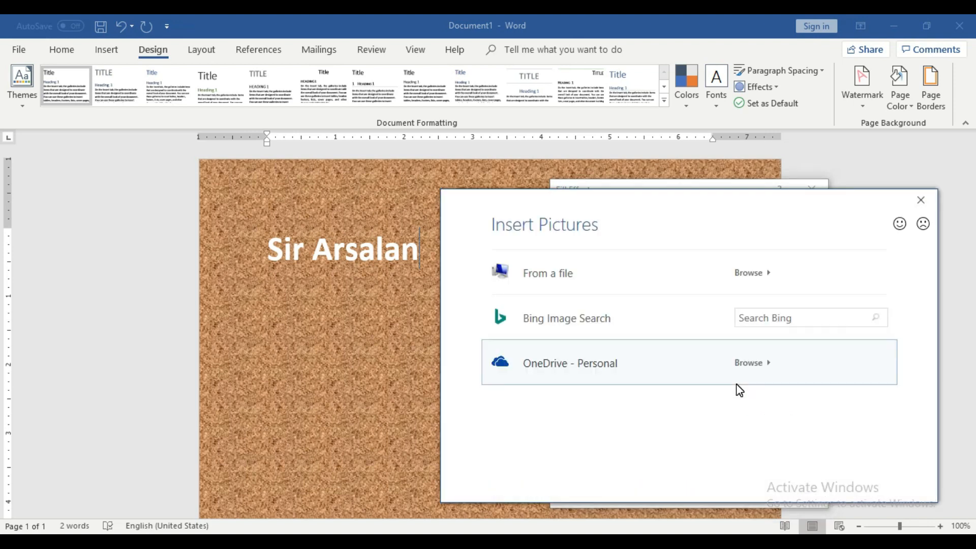
pyautogui.click(579, 279)
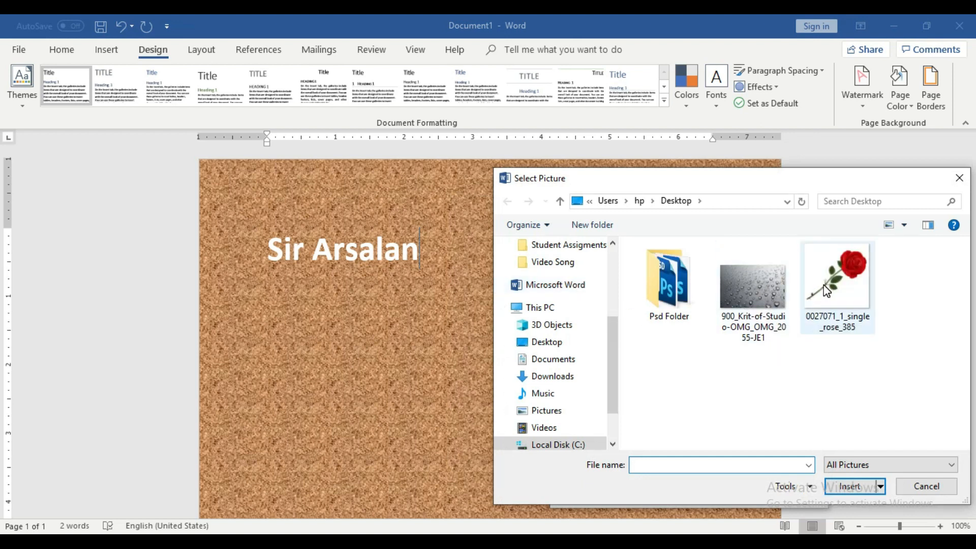
pyautogui.click(751, 282)
pyautogui.click(864, 486)
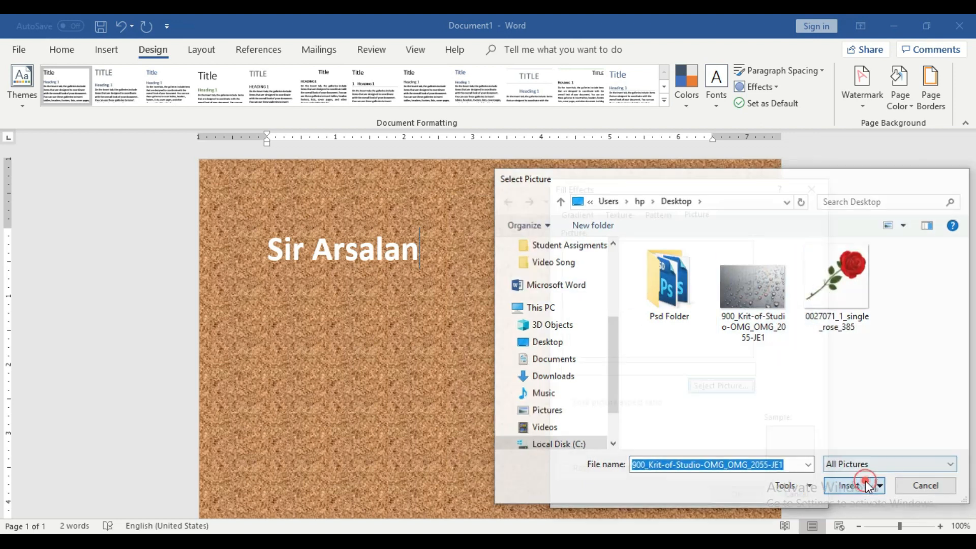
pyautogui.click(756, 496)
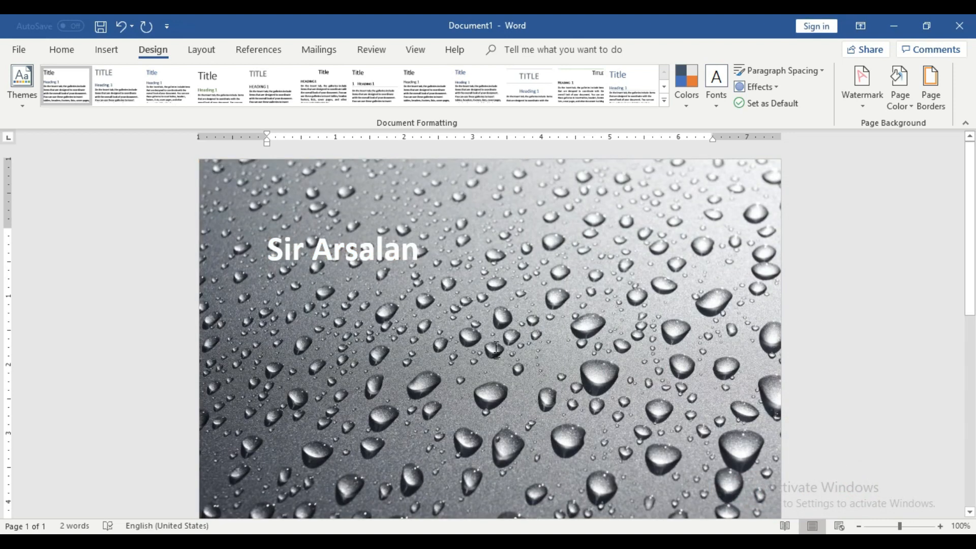
# Look over the picture background along the whole page, and replace it with the Dotted: 10% pattern fill.
pyautogui.moveTo(969, 185); pyautogui.dragTo(956, 416)
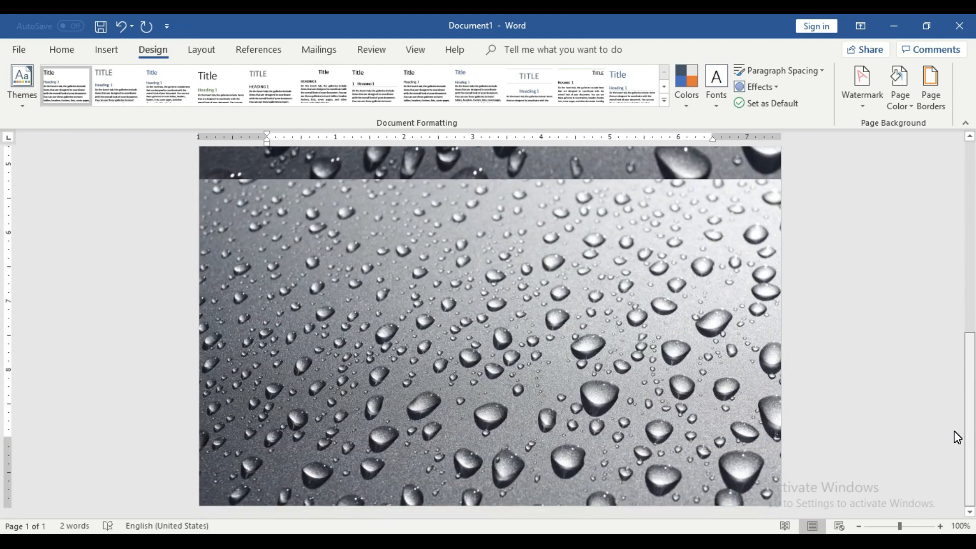
pyautogui.scroll(5, 919, 265)
pyautogui.scroll(-1, 2, 326)
pyautogui.scroll(-5, 2, 387)
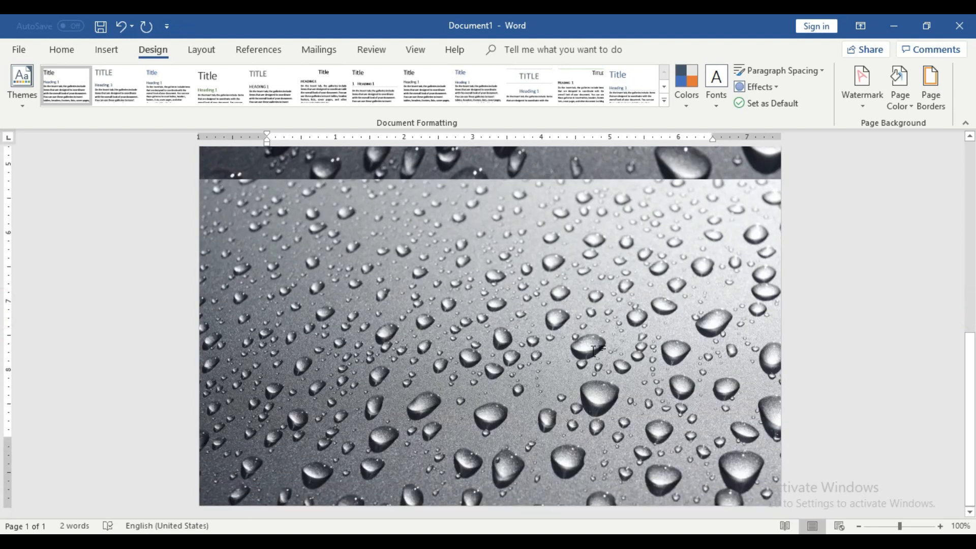
pyautogui.scroll(5, 971, 405)
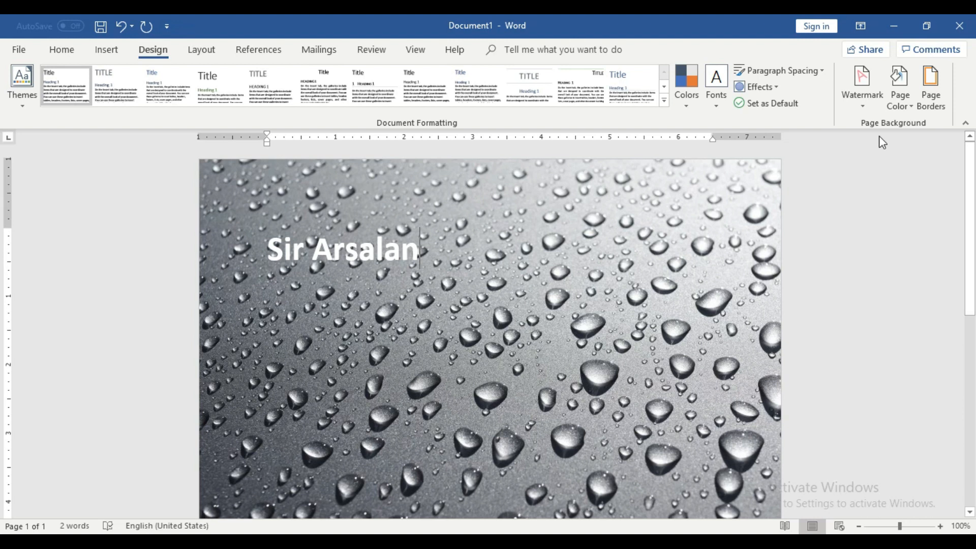
pyautogui.click(900, 99)
pyautogui.click(897, 265)
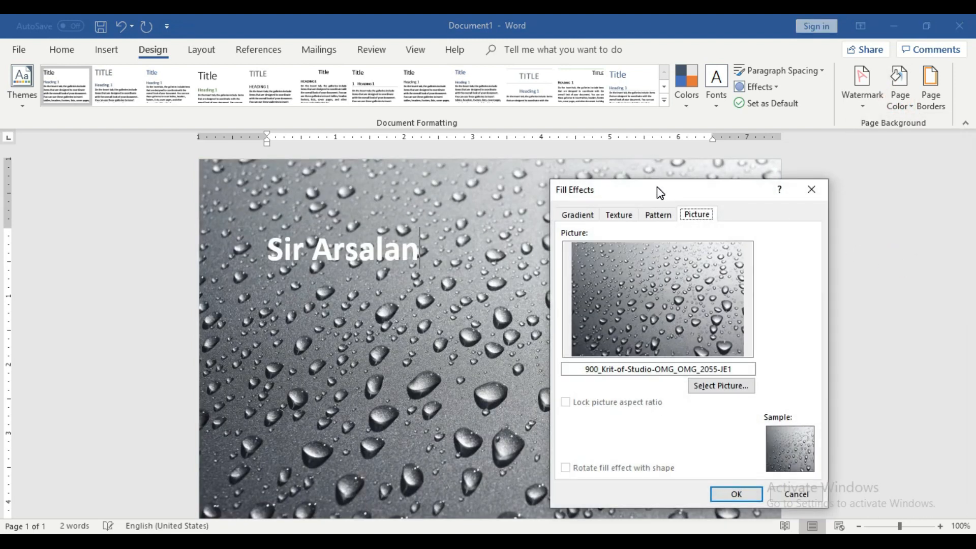
pyautogui.click(659, 216)
pyautogui.click(577, 303)
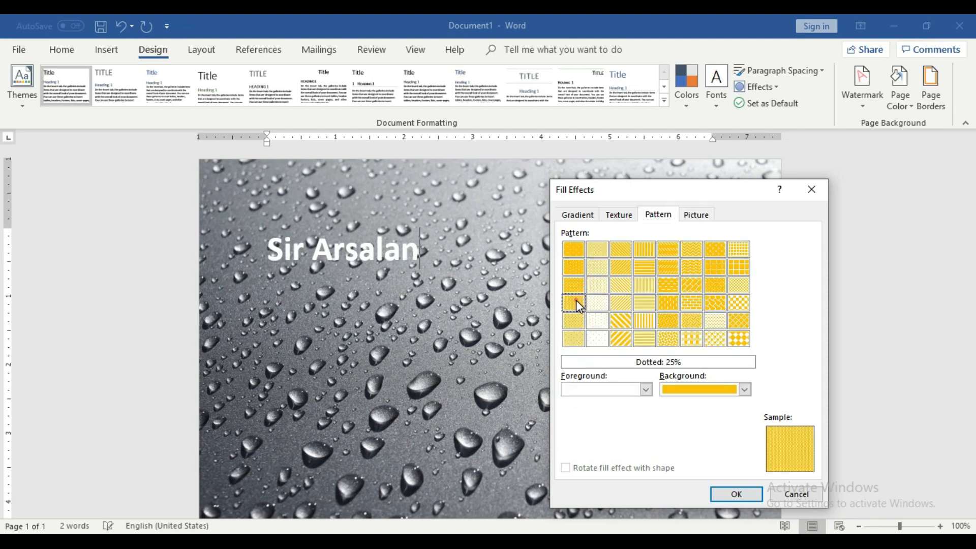
pyautogui.click(573, 267)
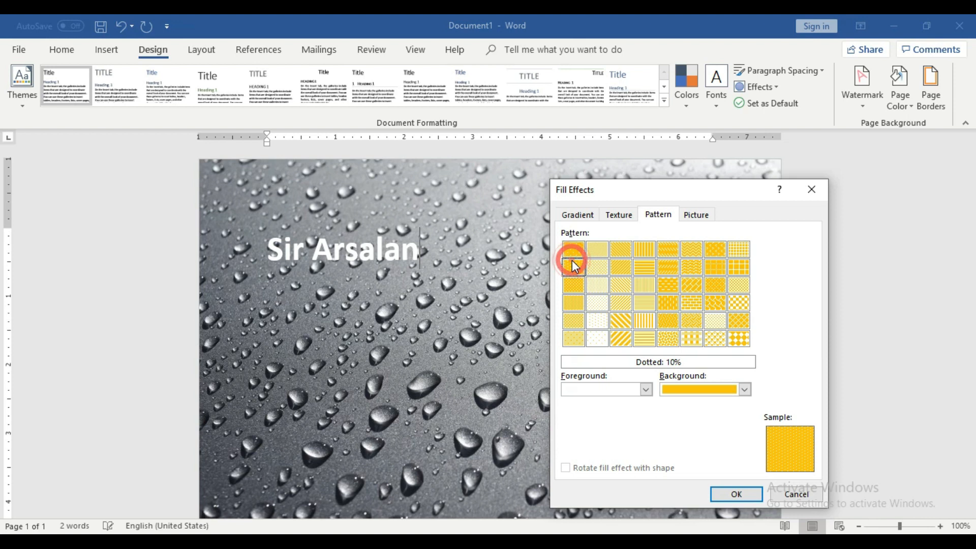
pyautogui.click(741, 492)
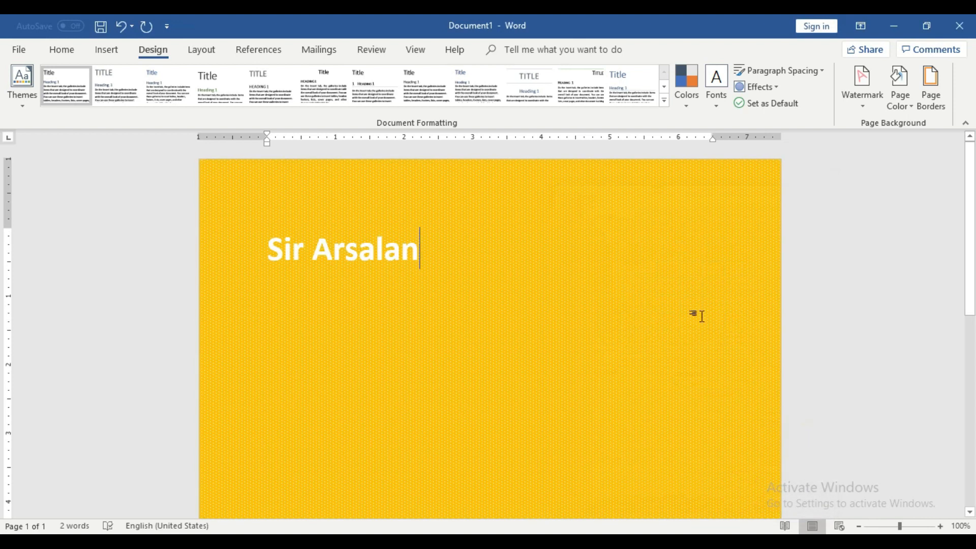
# Change the page background to the Large grid pattern with a light green background color.
pyautogui.scroll(-3, 696, 314)
pyautogui.scroll(-2, 699, 314)
pyautogui.scroll(6, 699, 314)
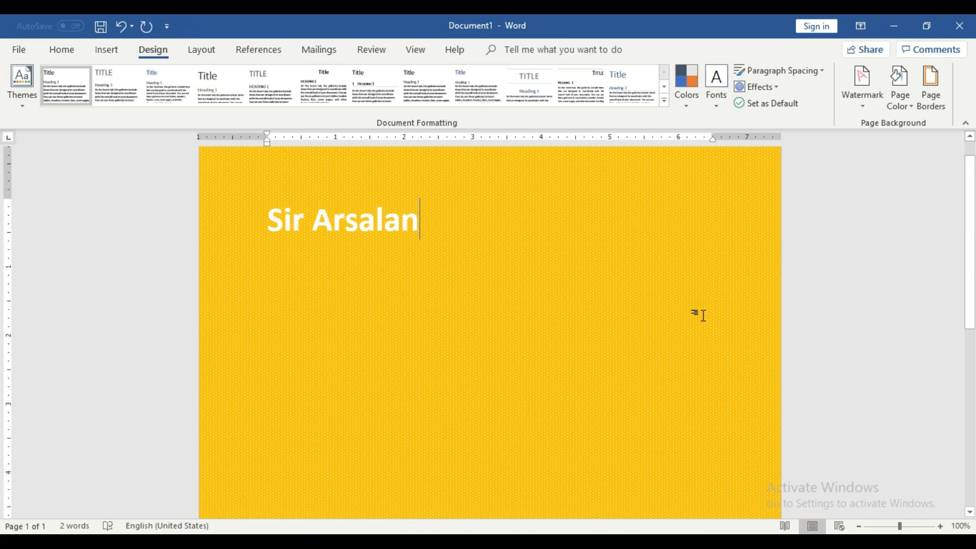
pyautogui.click(900, 104)
pyautogui.click(904, 267)
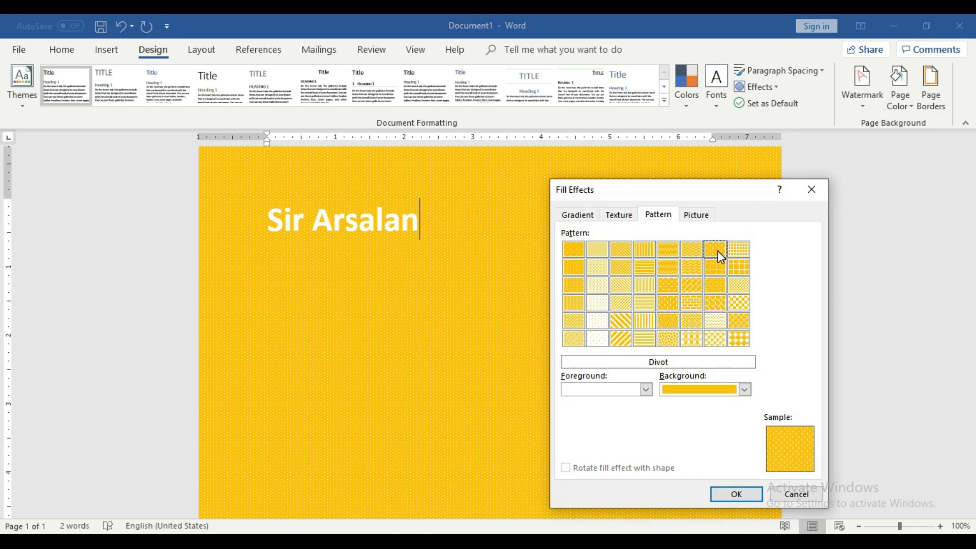
pyautogui.click(739, 250)
pyautogui.click(742, 270)
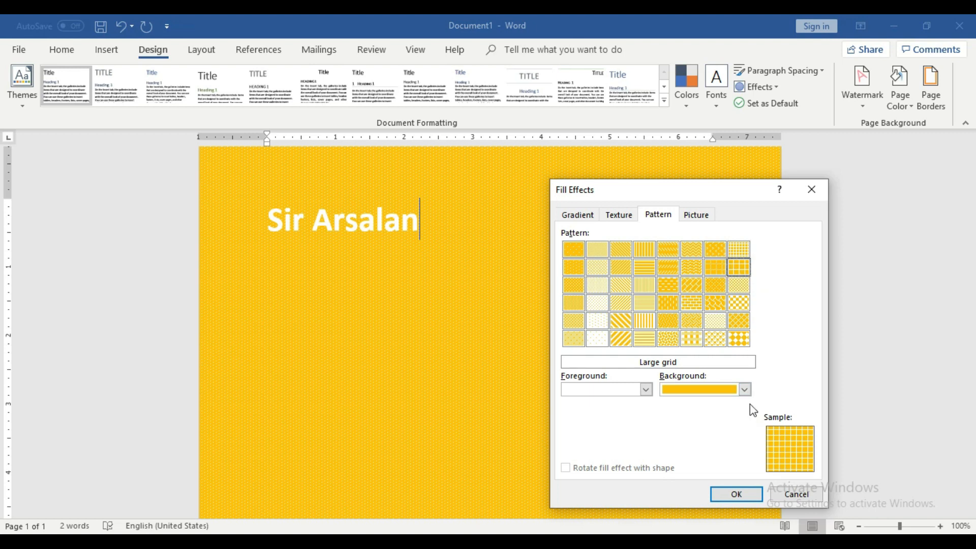
pyautogui.click(745, 389)
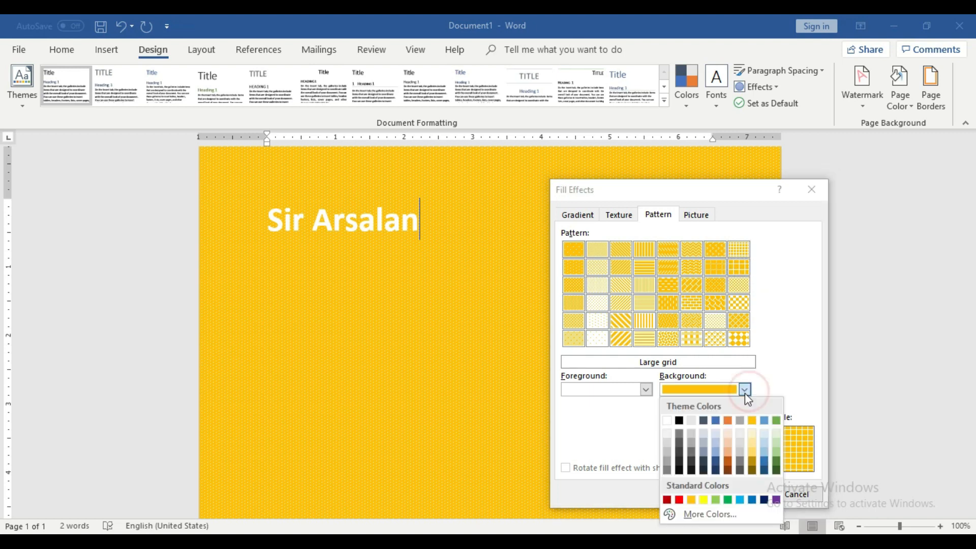
pyautogui.click(715, 500)
pyautogui.click(745, 493)
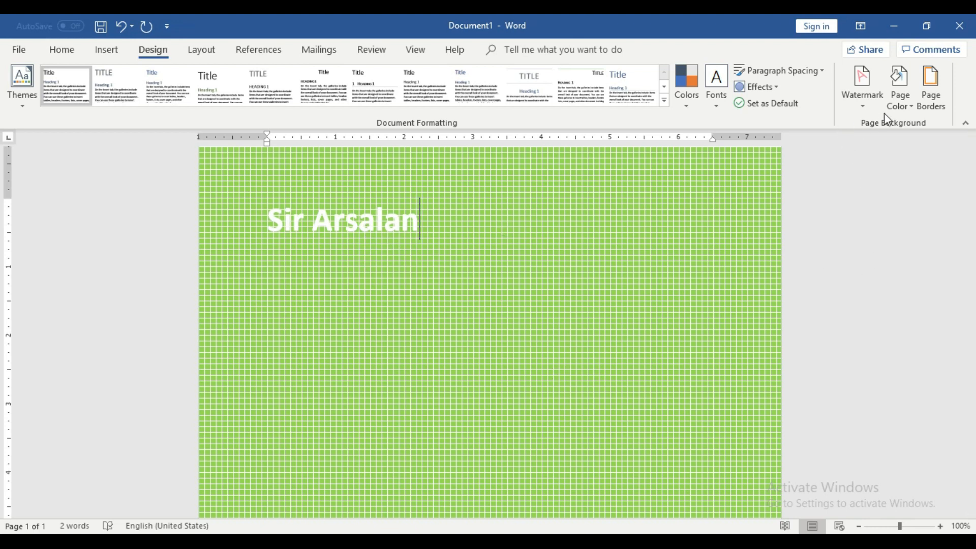
# Change the page's pattern fill to Diagonal brick with a red background color.
pyautogui.click(909, 107)
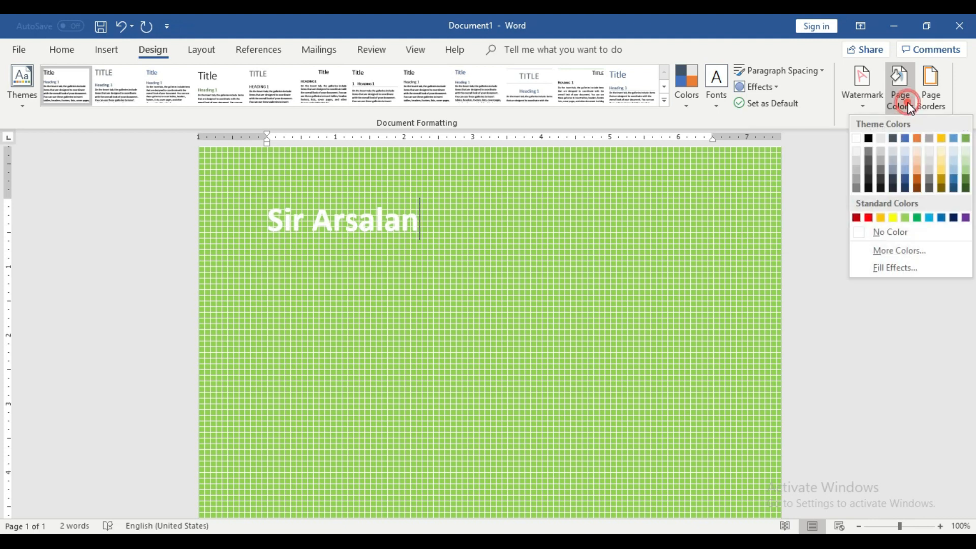
pyautogui.click(888, 267)
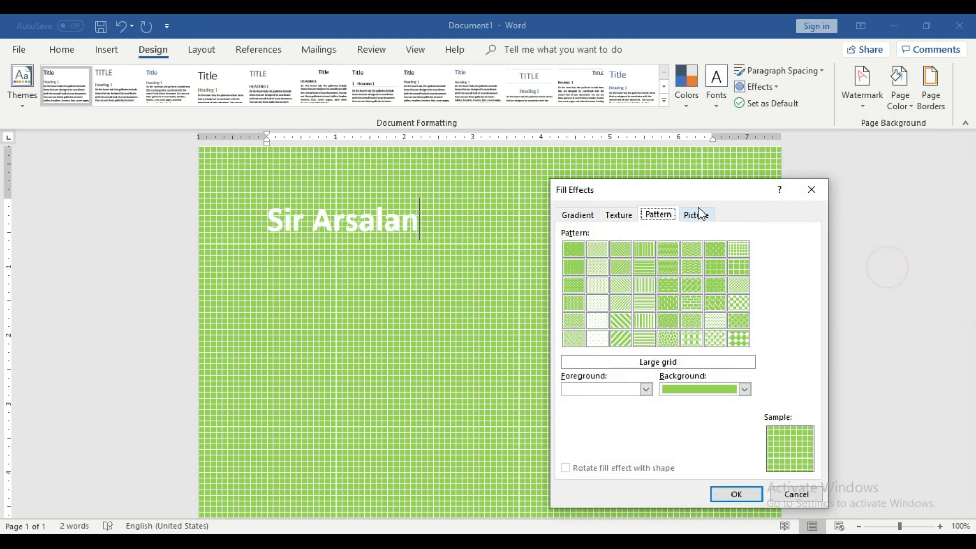
pyautogui.click(679, 385)
pyautogui.click(678, 499)
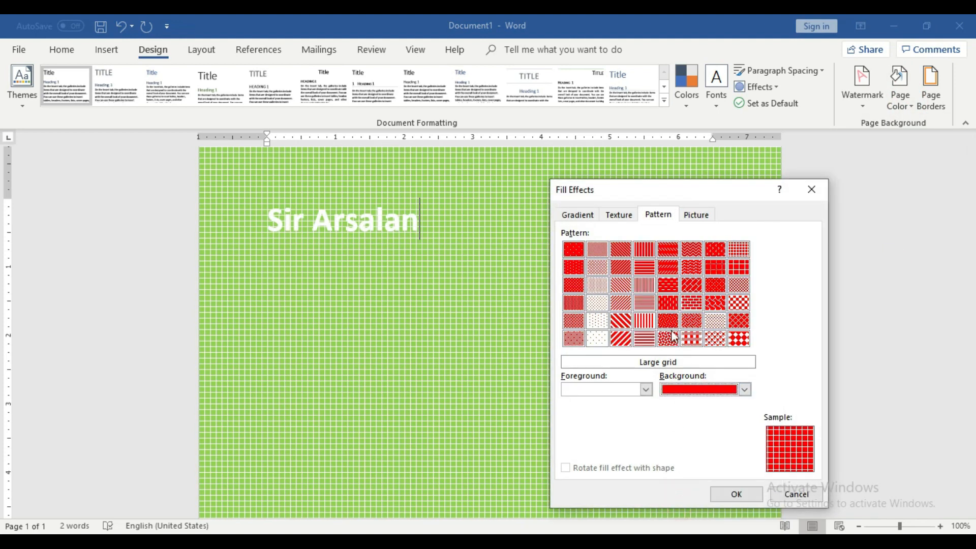
pyautogui.click(692, 285)
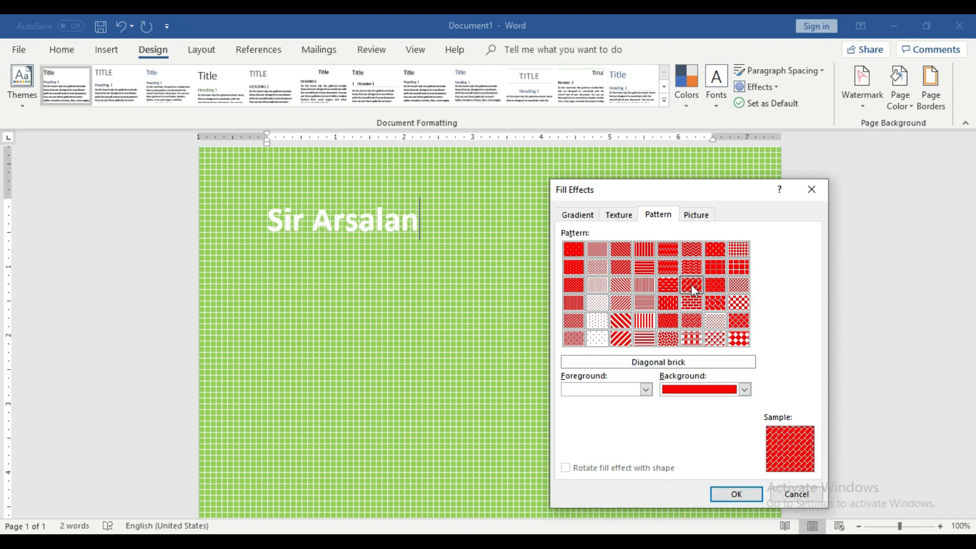
pyautogui.click(736, 494)
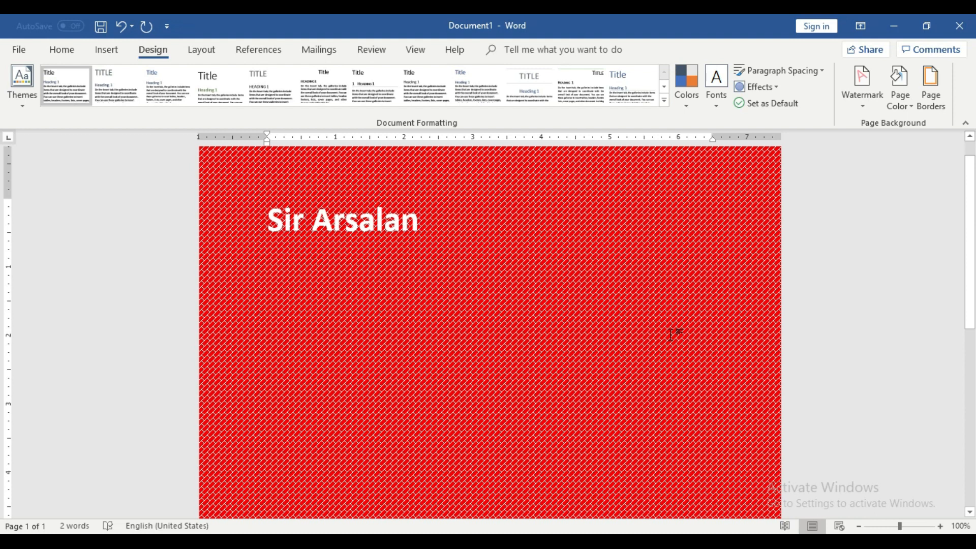